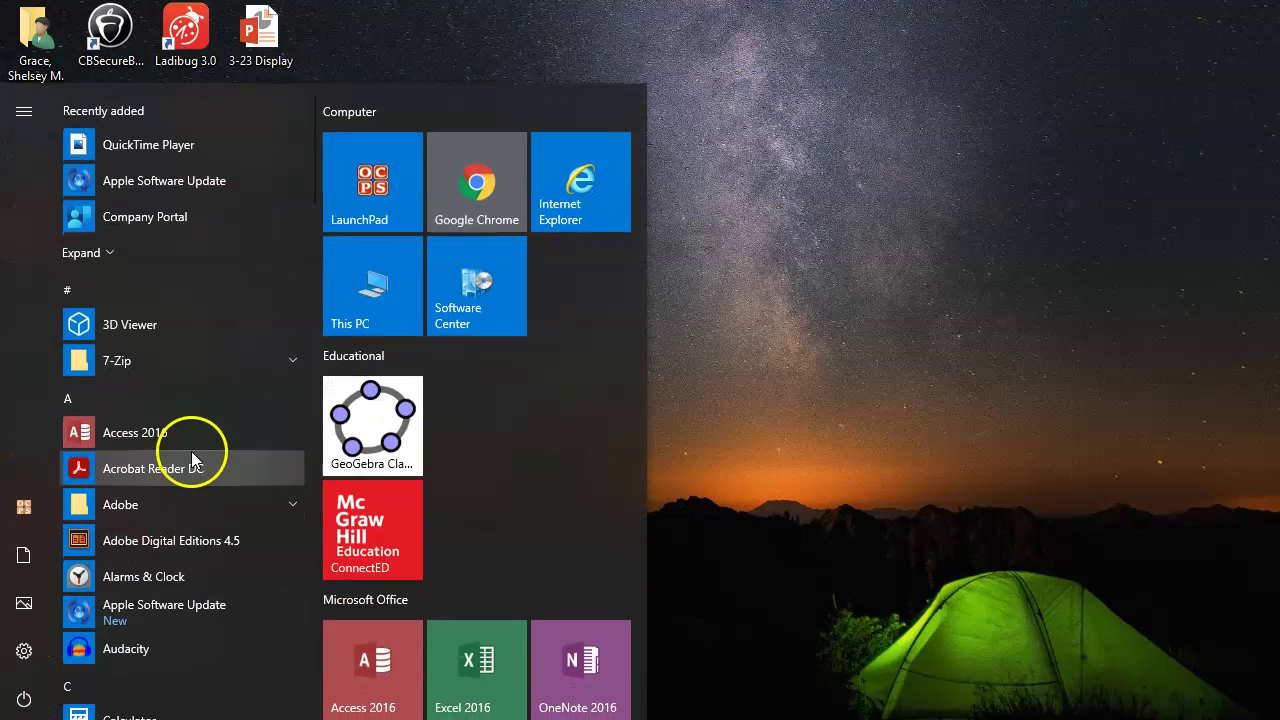
Launch Paint 3D and start a new project
scroll(194, 448, "down", 8)
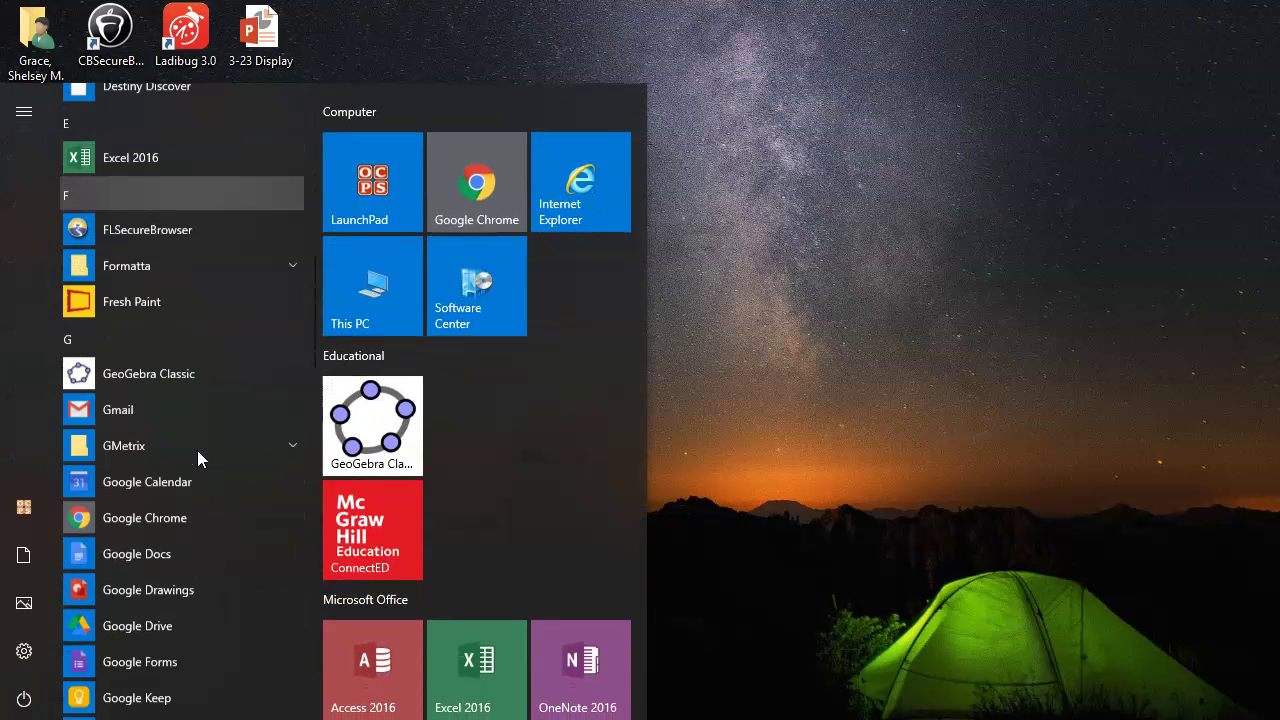
scroll(198, 451, "down", 10)
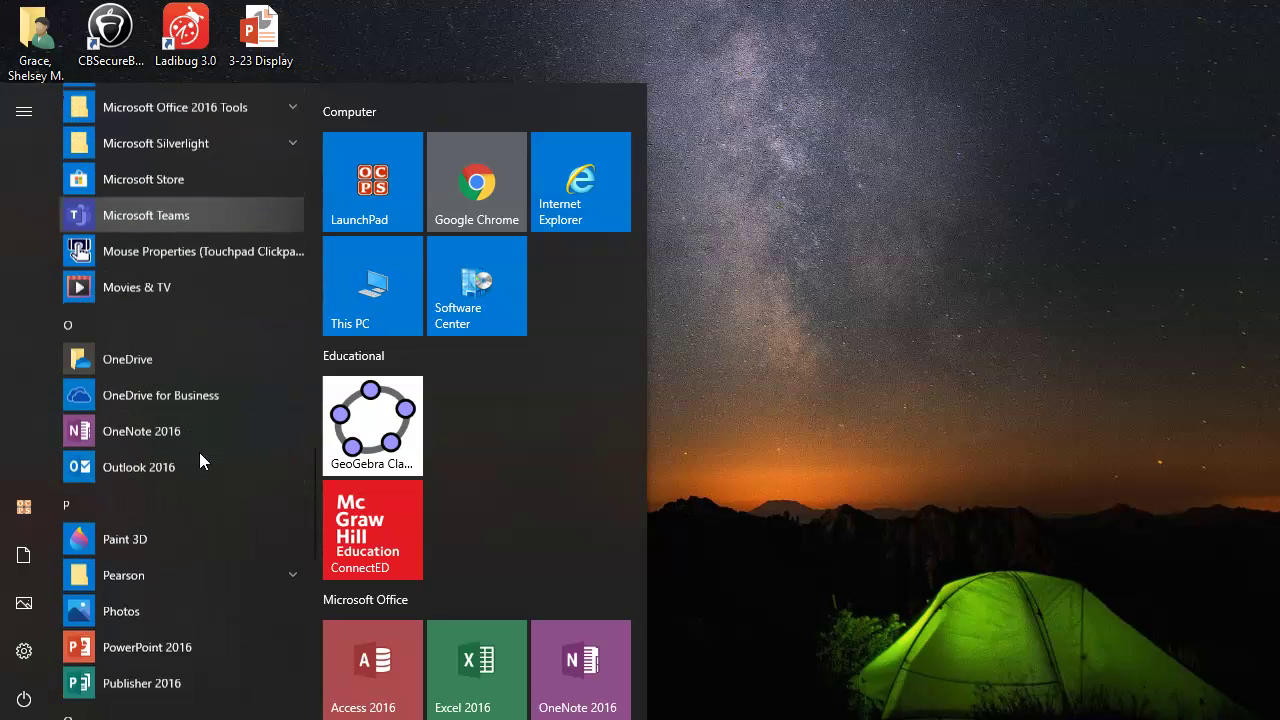
left_click(183, 508)
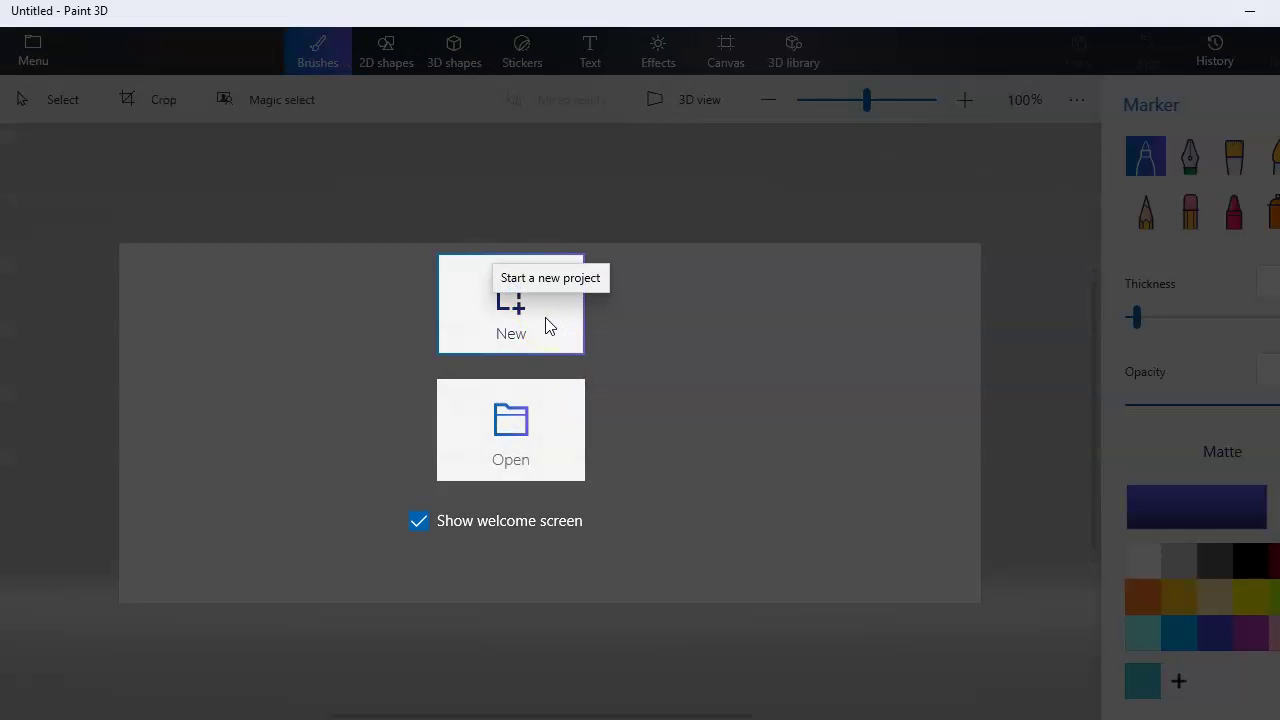
left_click(546, 316)
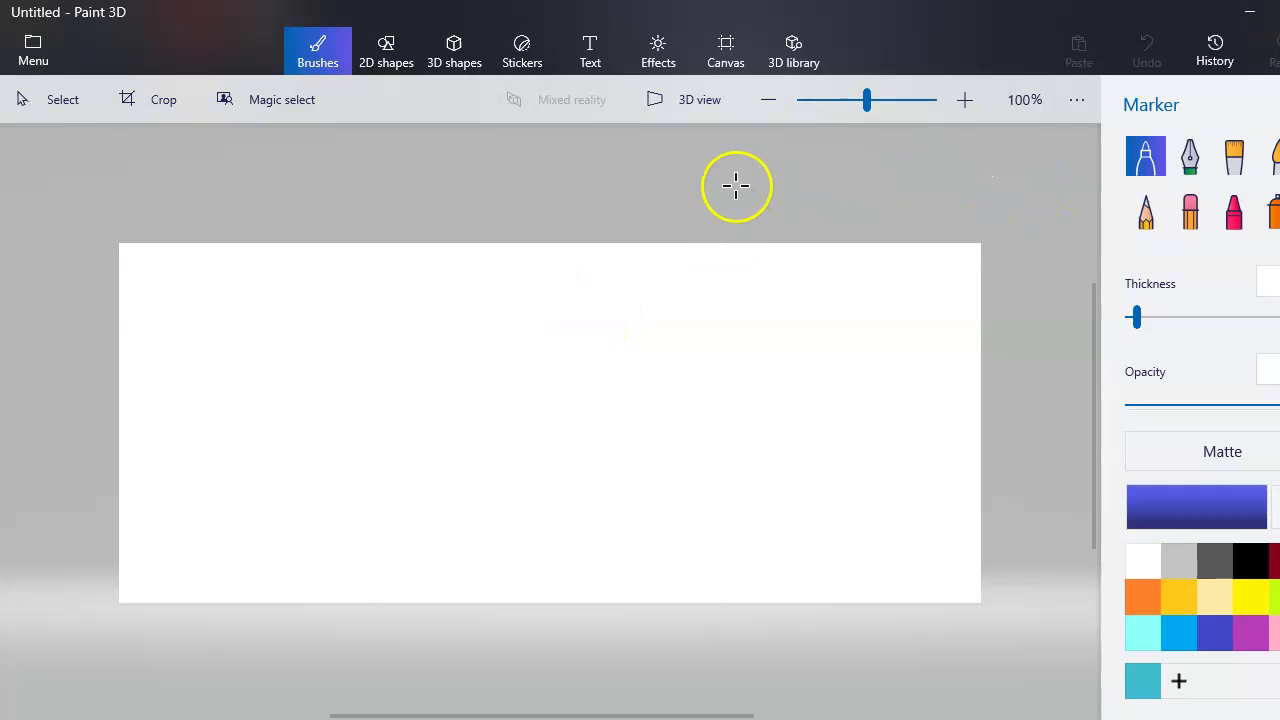
Add a blue 3D sphere to the right of the canvas centre
left_click(455, 50)
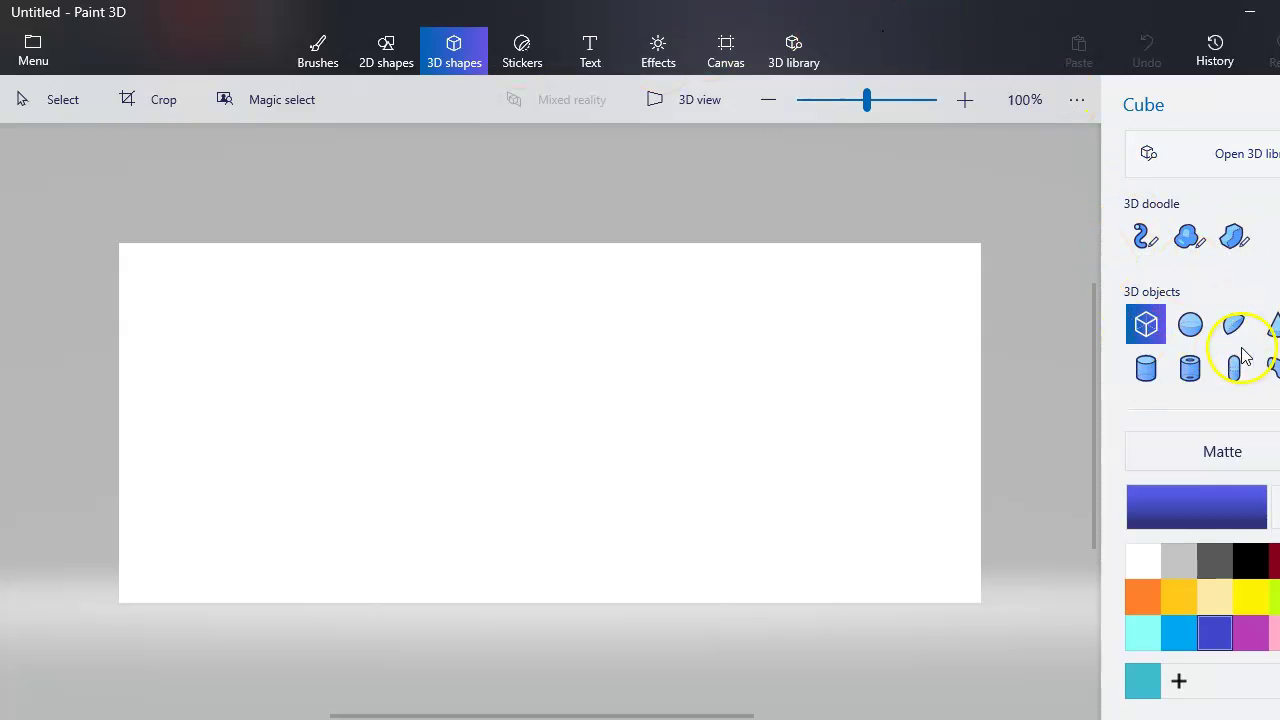
left_click(1190, 336)
left_click_drag(654, 329, 777, 449)
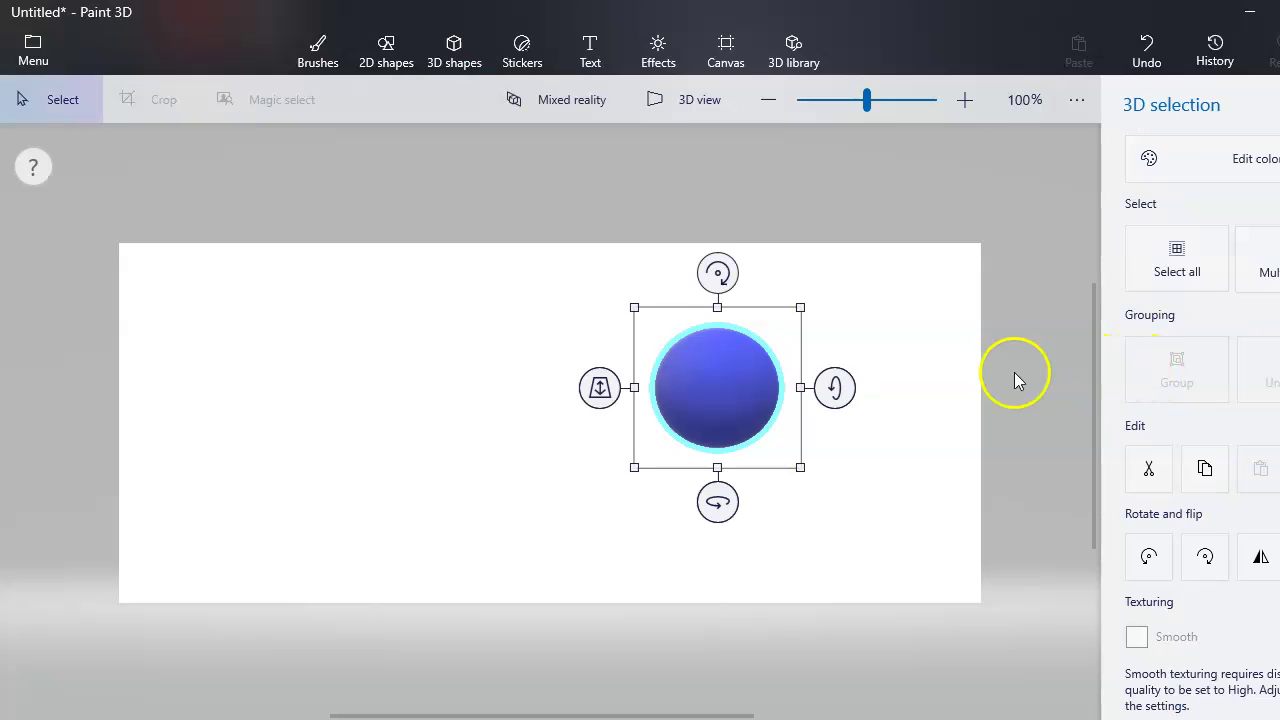
Add a tall blue 3D pyramid to the left of the sphere, nearly as high as the canvas
left_click_drag(371, 314, 507, 500)
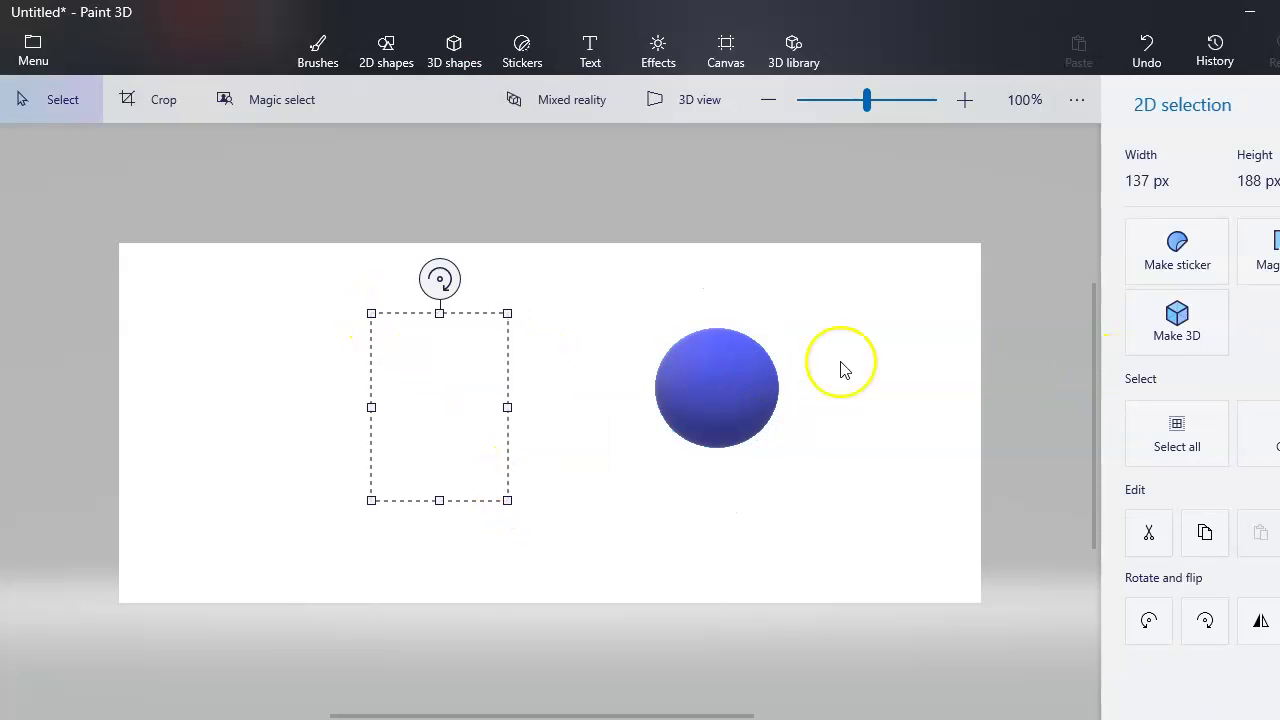
left_click(1172, 325)
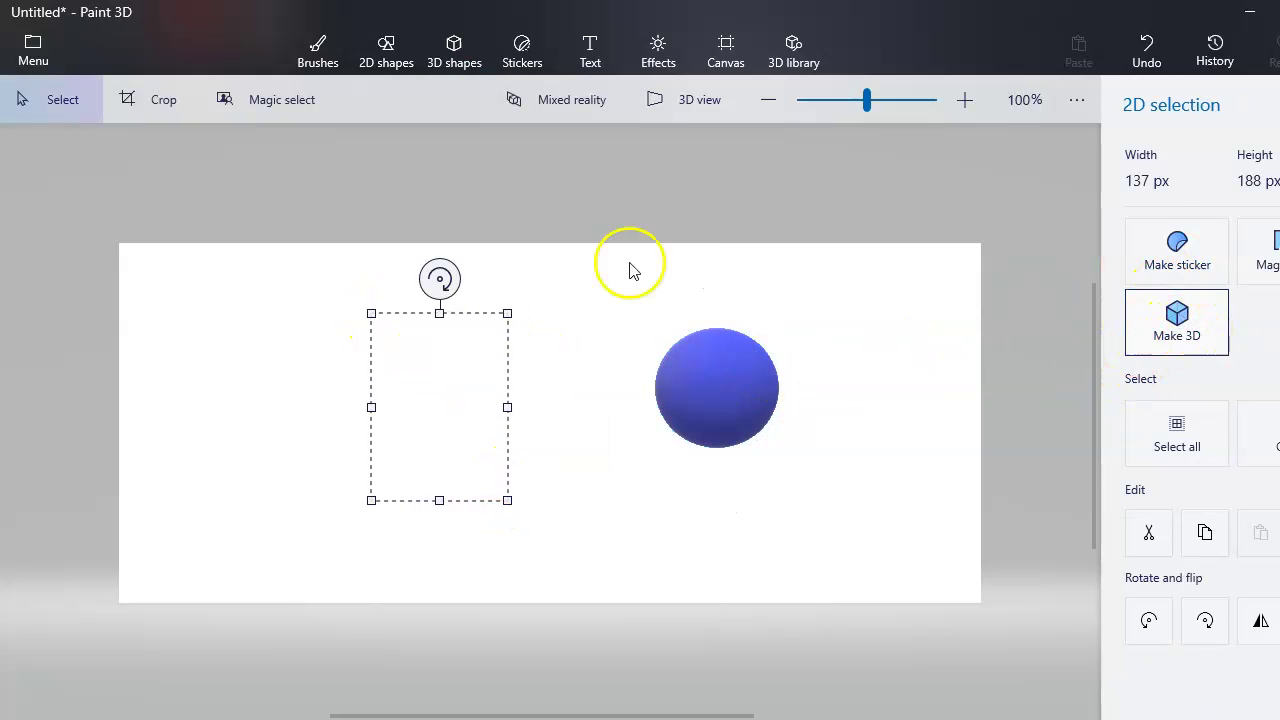
left_click(456, 50)
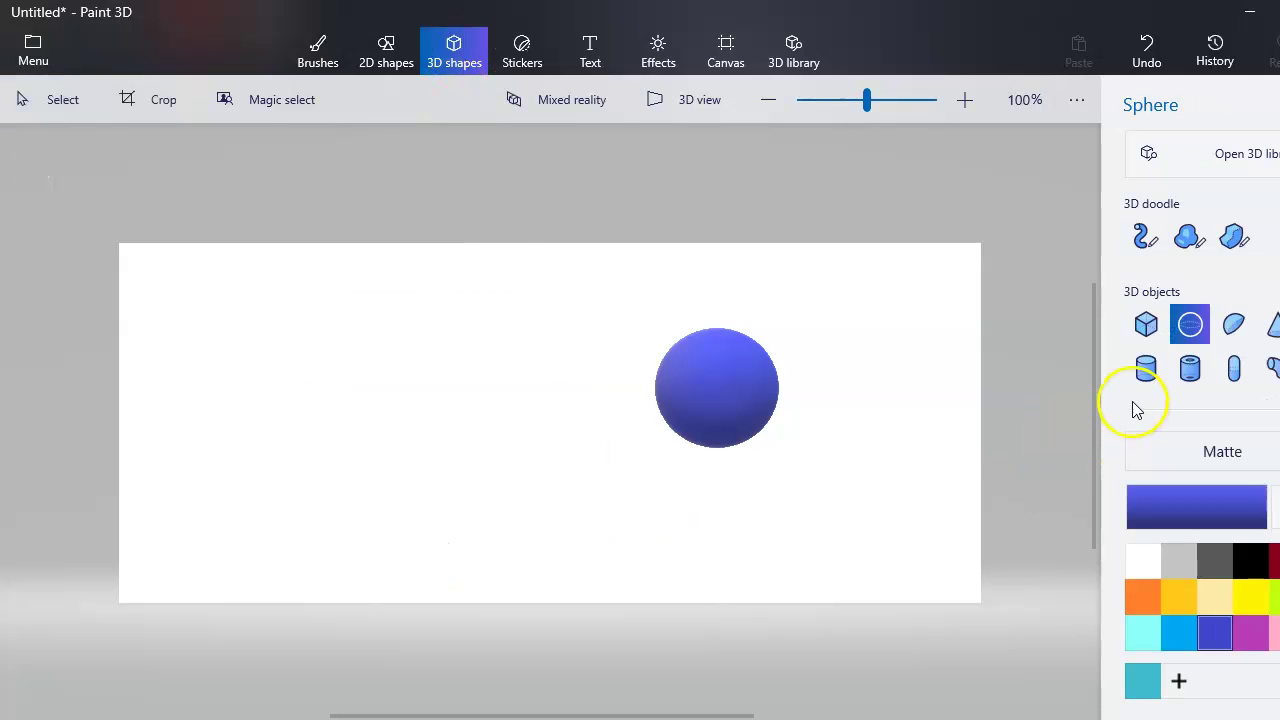
left_click(1272, 324)
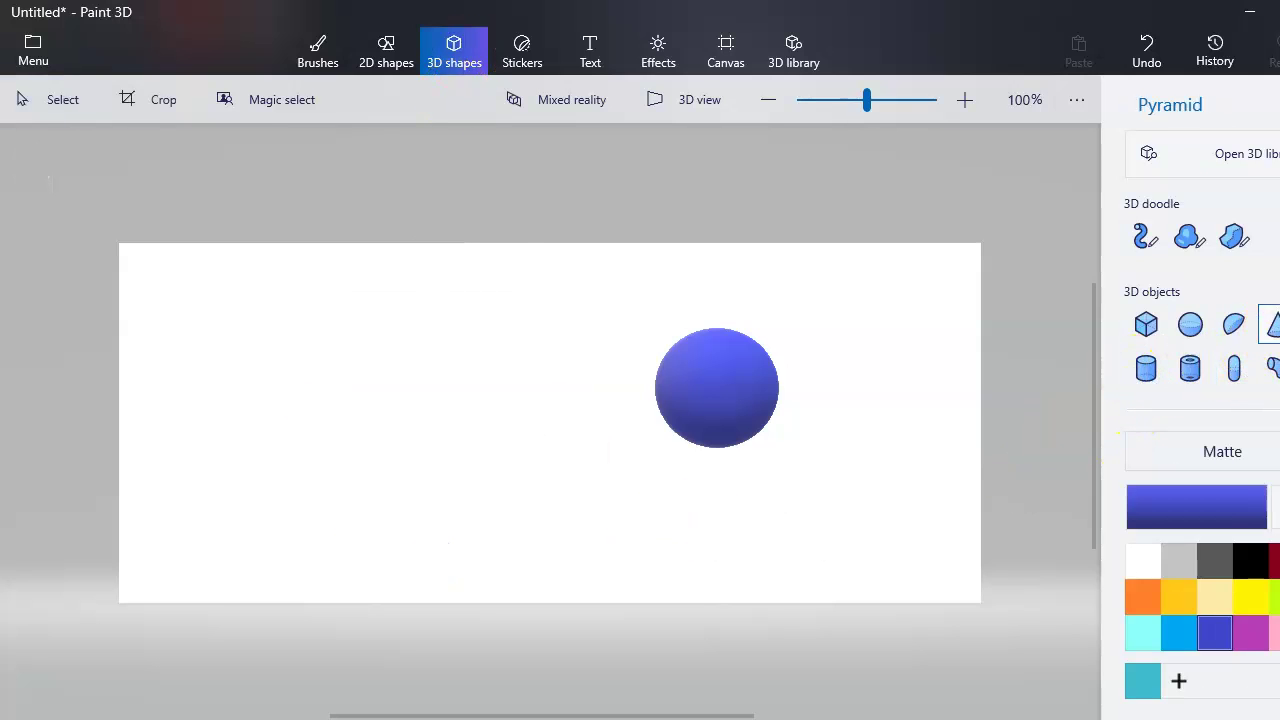
left_click_drag(367, 305, 611, 566)
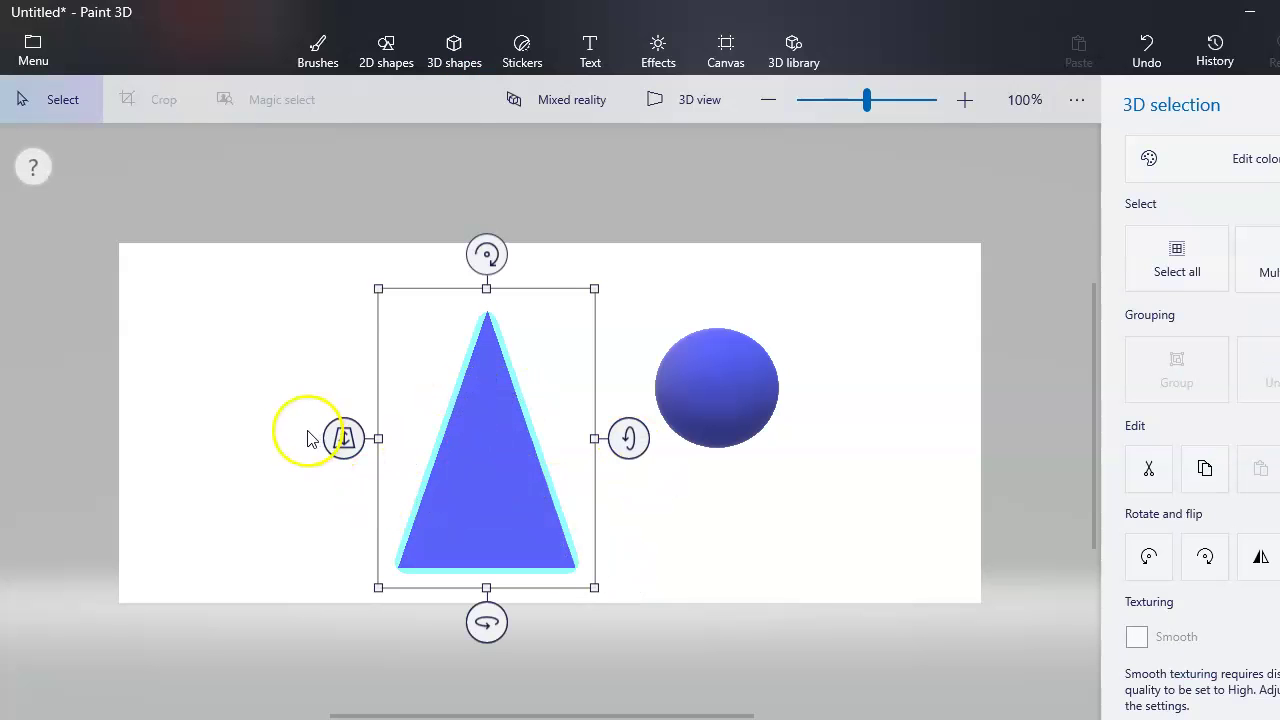
Adjust the pyramid's depth and rotate it in 3D so that its tip points left and two faces are exposed
left_click(344, 438)
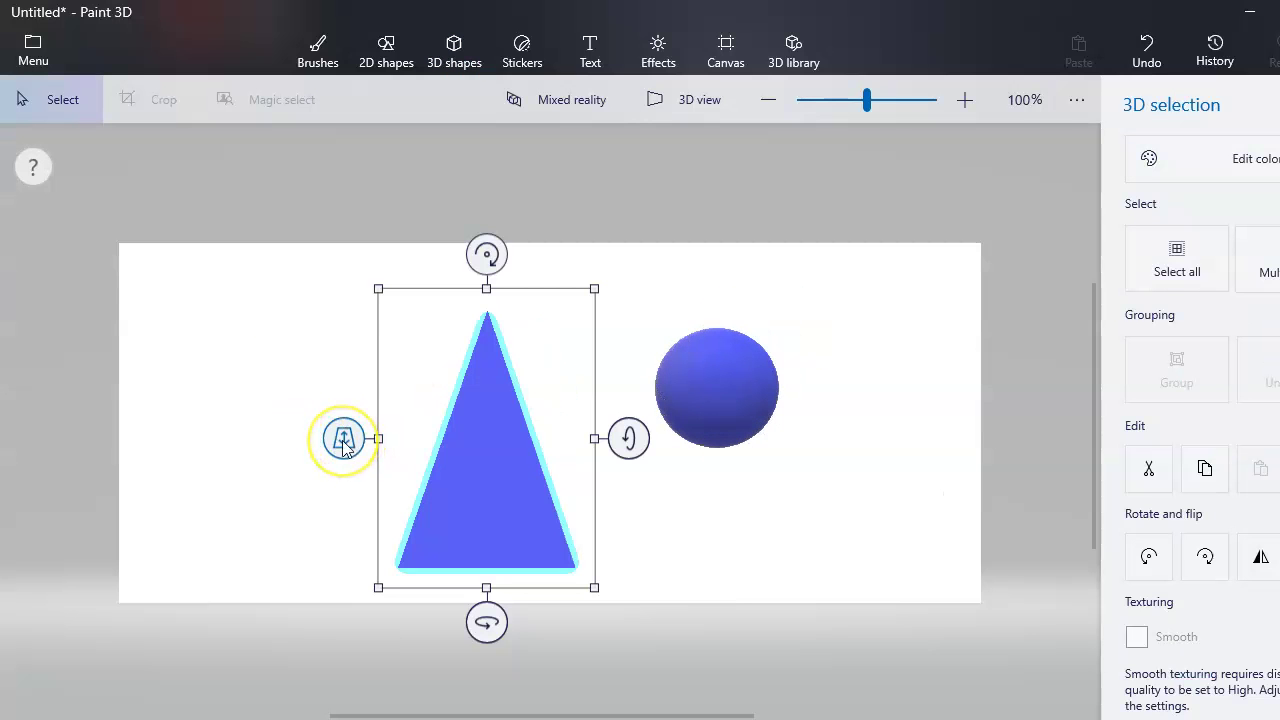
left_click_drag(344, 443, 350, 480)
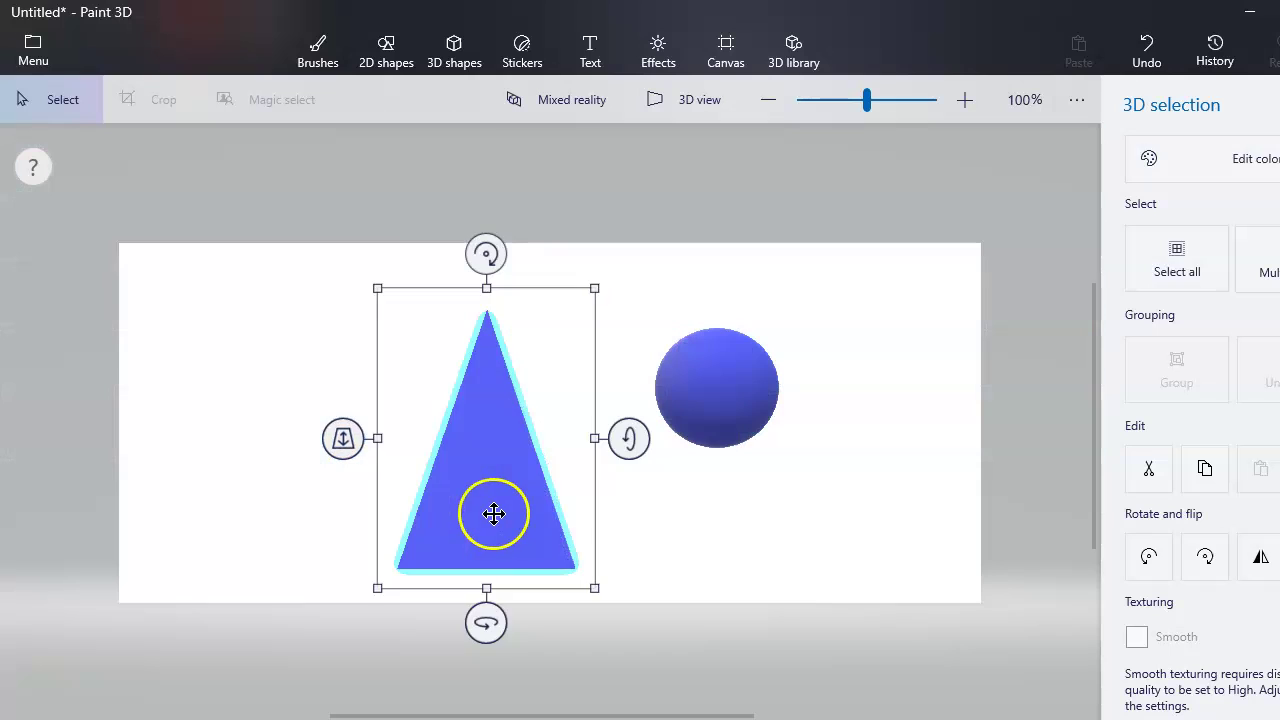
left_click(565, 515)
mouse_move(729, 442)
left_mouse_down()
mouse_move(723, 649)
mouse_move(737, 674)
mouse_move(726, 414)
mouse_move(726, 449)
left_mouse_up()
left_click_drag(589, 260, 828, 563)
left_click_drag(586, 628, 331, 600)
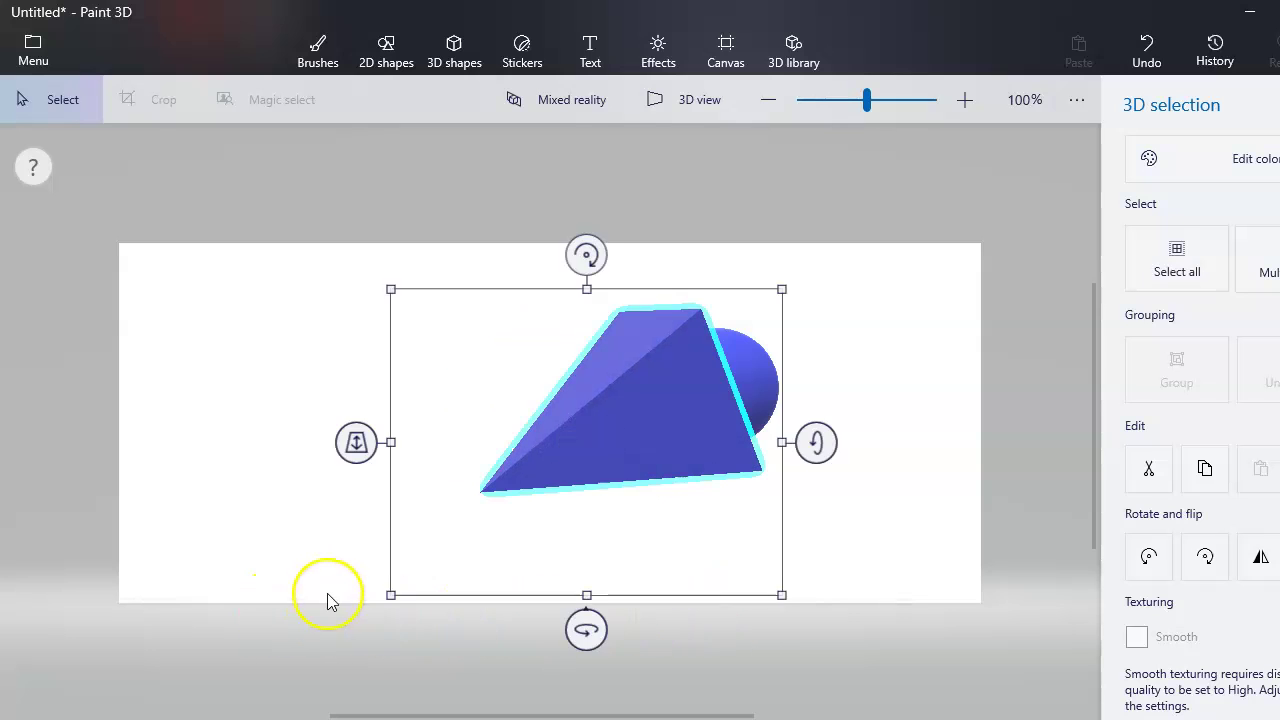
mouse_move(612, 443)
left_mouse_down()
mouse_move(432, 471)
mouse_move(491, 523)
mouse_move(629, 433)
mouse_move(575, 403)
mouse_move(510, 435)
mouse_move(601, 446)
left_mouse_up()
Move the pyramid to the left of the sphere and enlarge it
left_click(384, 381)
key("Delete")
left_click_drag(650, 409, 363, 426)
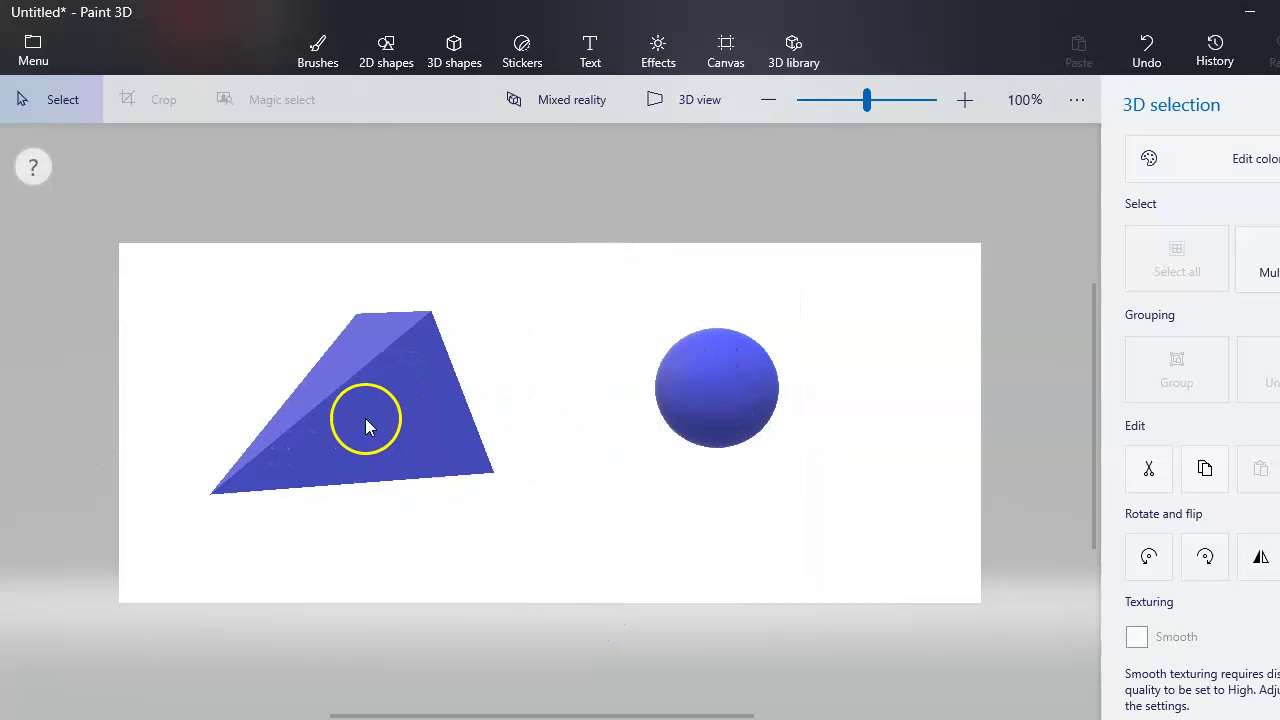
left_click_drag(120, 288, 88, 214)
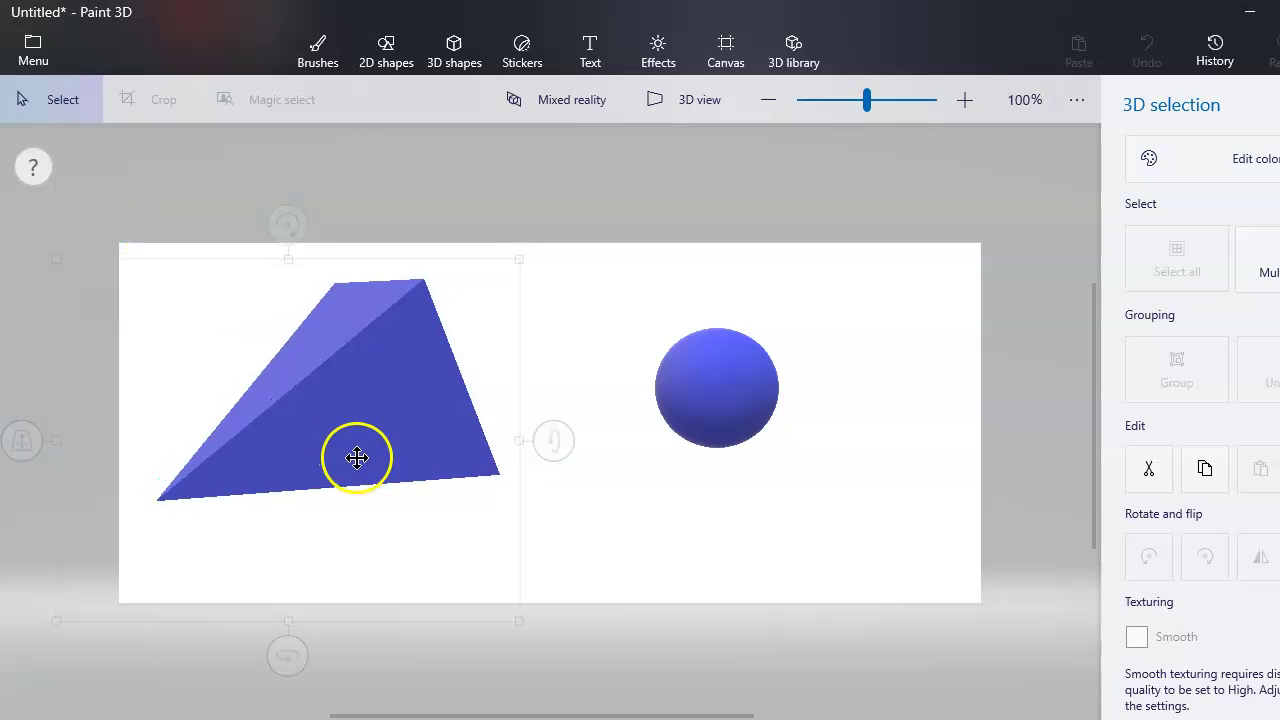
left_click_drag(357, 457, 429, 474)
Recolor the pyramid with the Pink palette color and the Polished metal material
left_click(1214, 167)
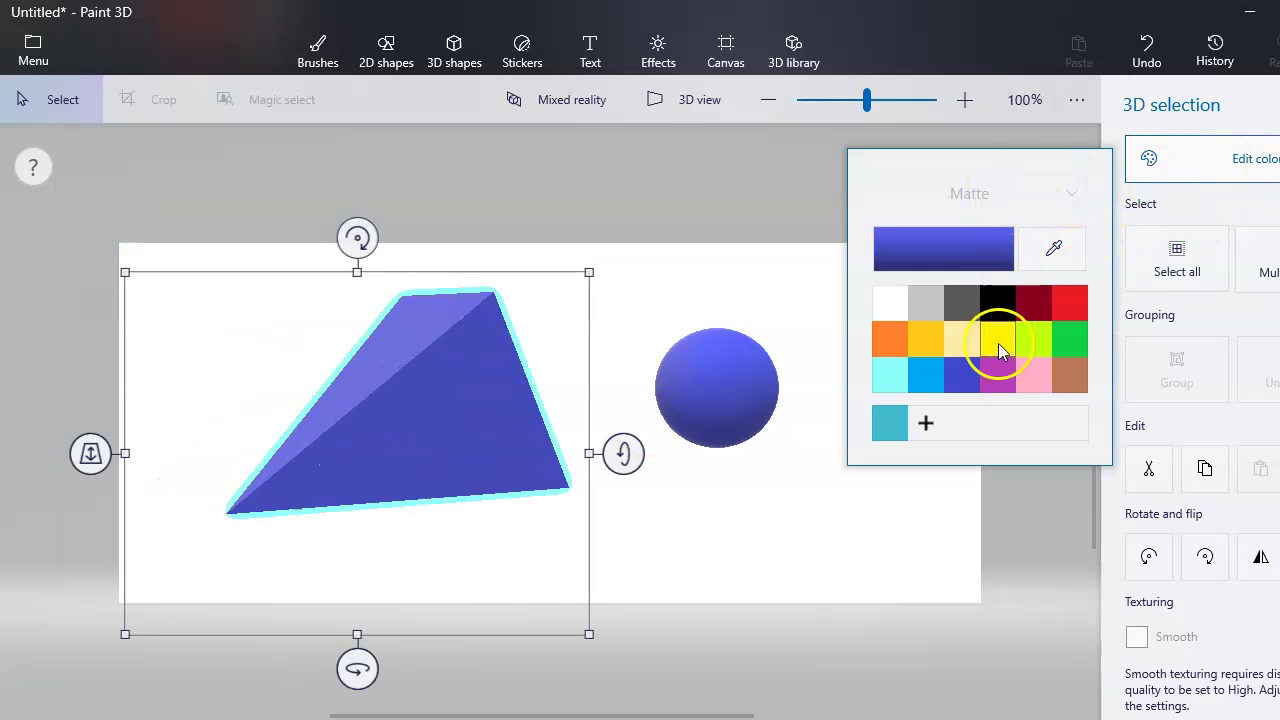
left_click(1001, 378)
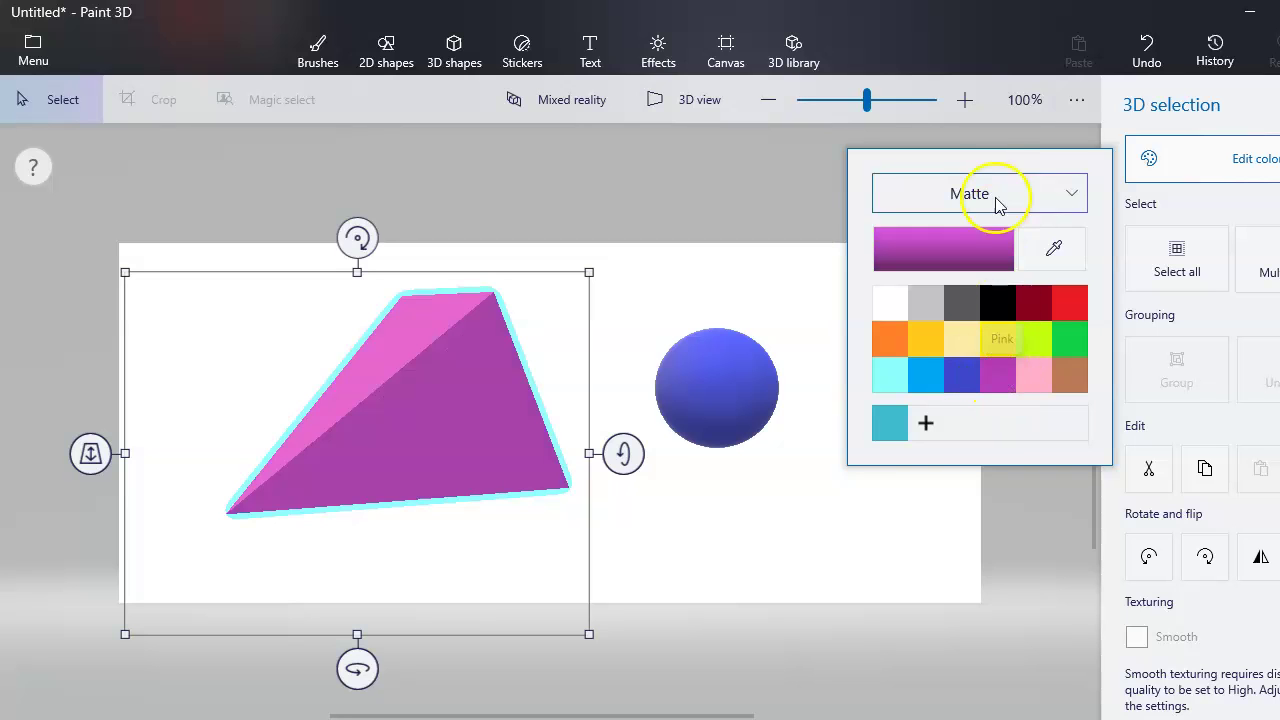
left_click(1005, 193)
left_click(1000, 195)
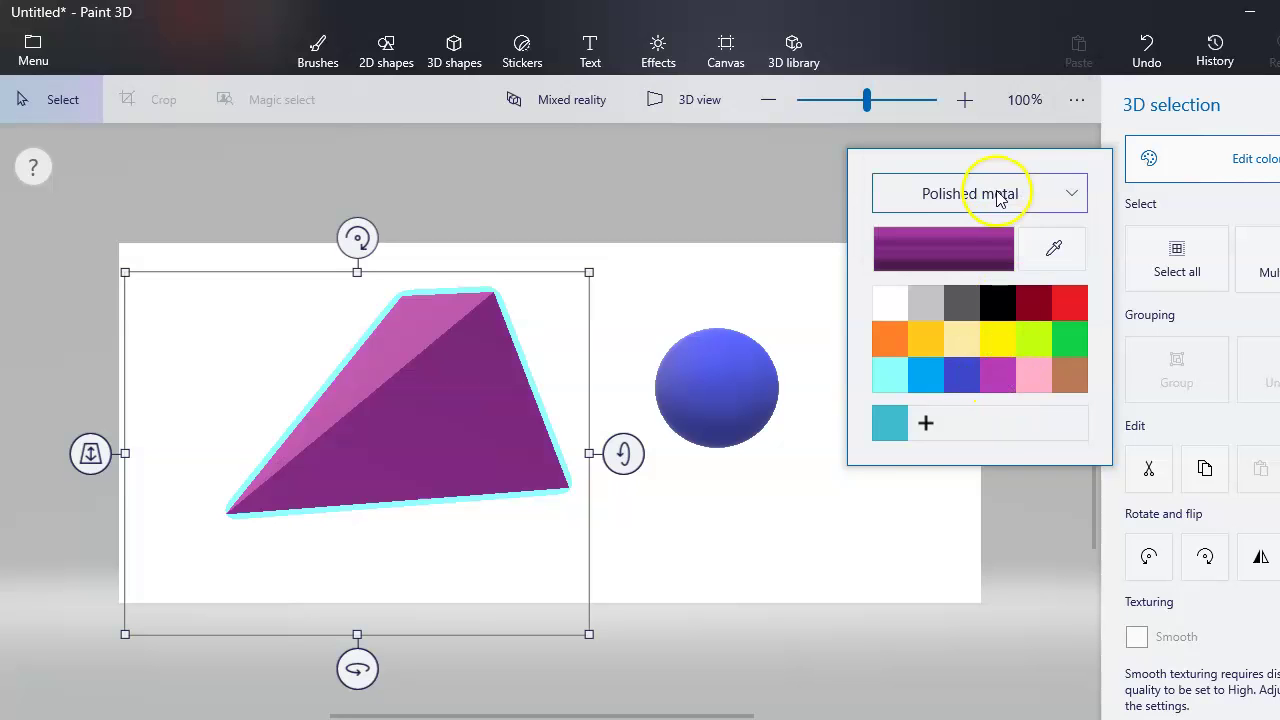
Darken the pyramid's custom color to a deep purple
left_click(980, 250)
mouse_move(674, 270)
left_mouse_down()
mouse_move(722, 244)
mouse_move(666, 289)
left_mouse_up()
left_click(599, 582)
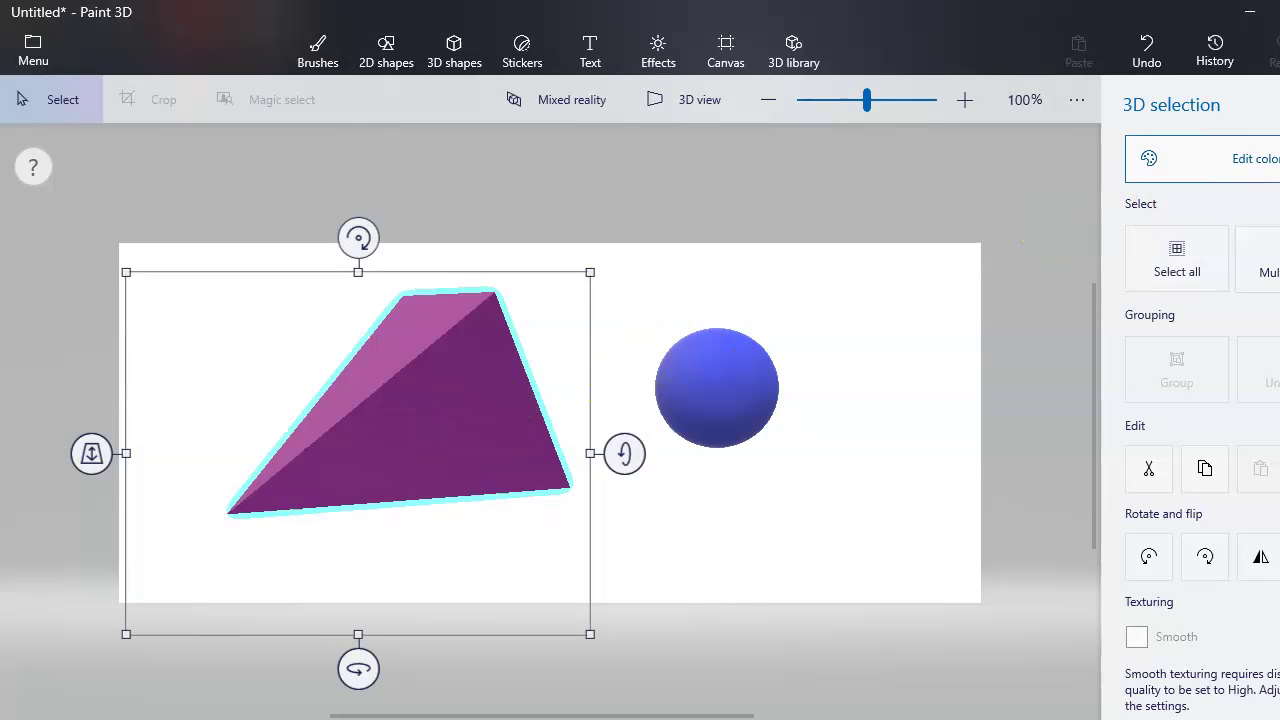
left_click(1170, 158)
left_click(886, 249)
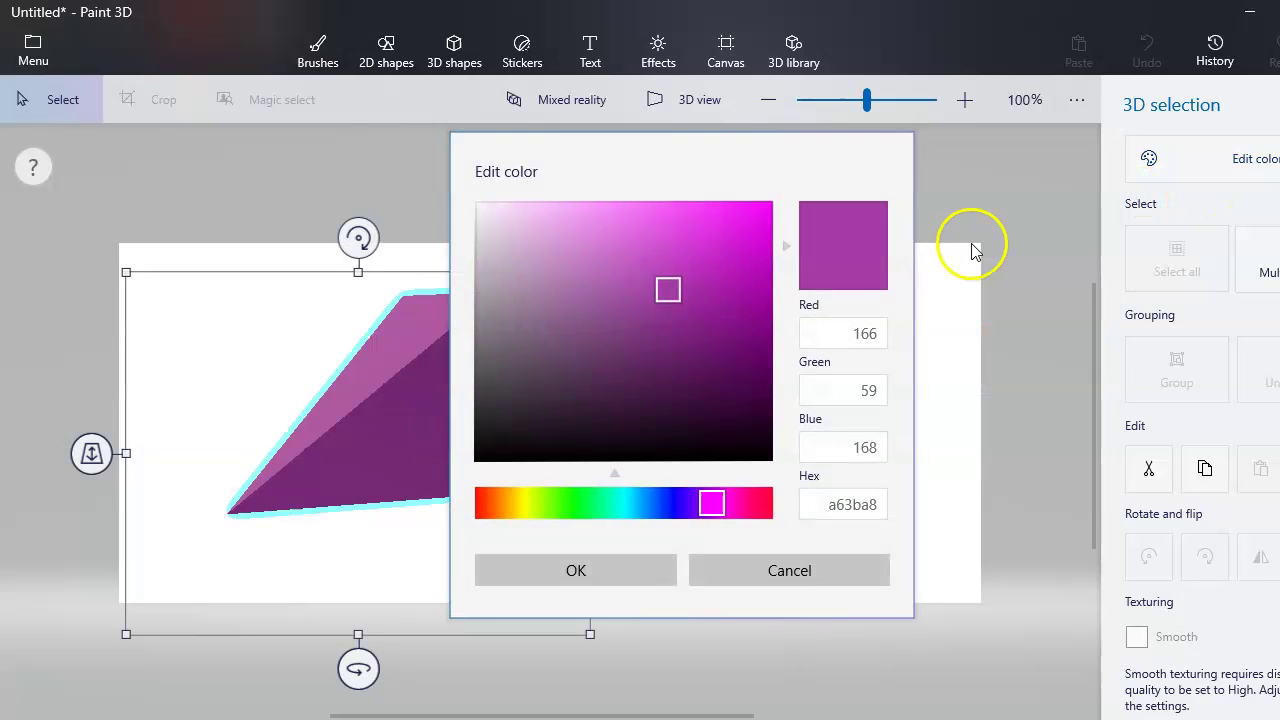
left_click(699, 318)
left_click(636, 563)
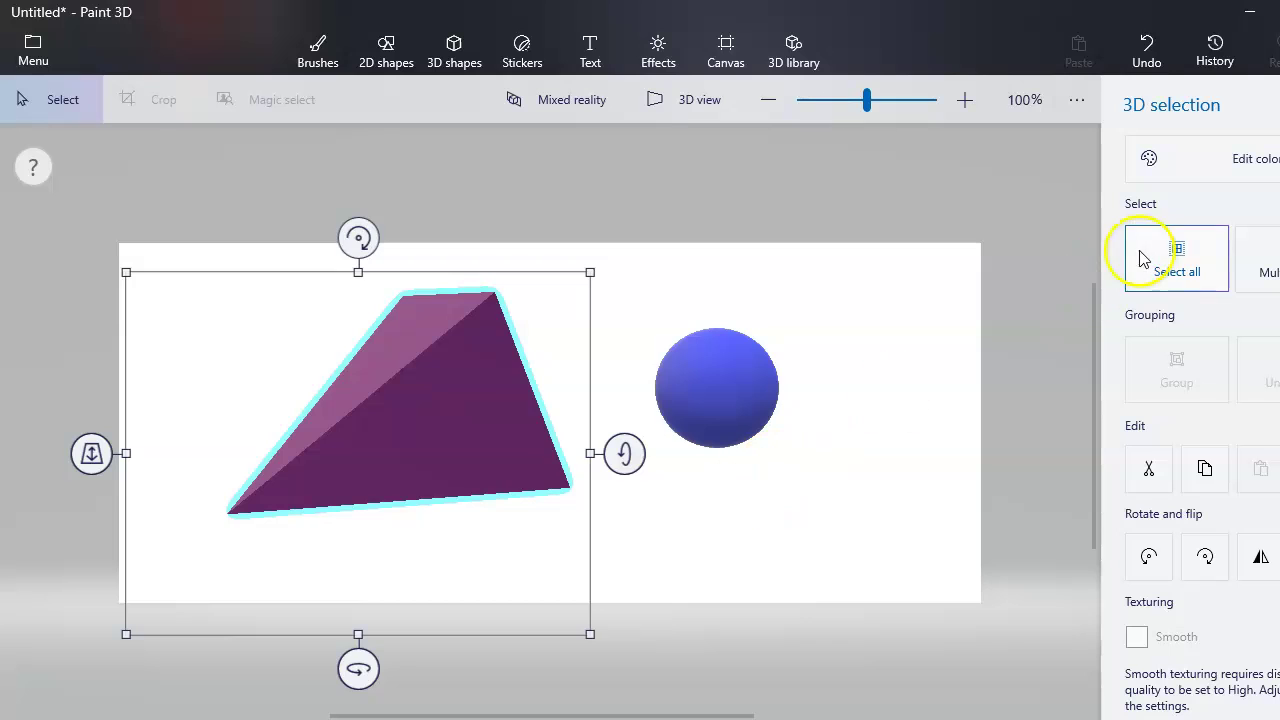
Move the pyramid toward the canvas centre and place the sphere in front of its large face, adjusting the sphere's depth
left_click_drag(480, 420, 523, 422)
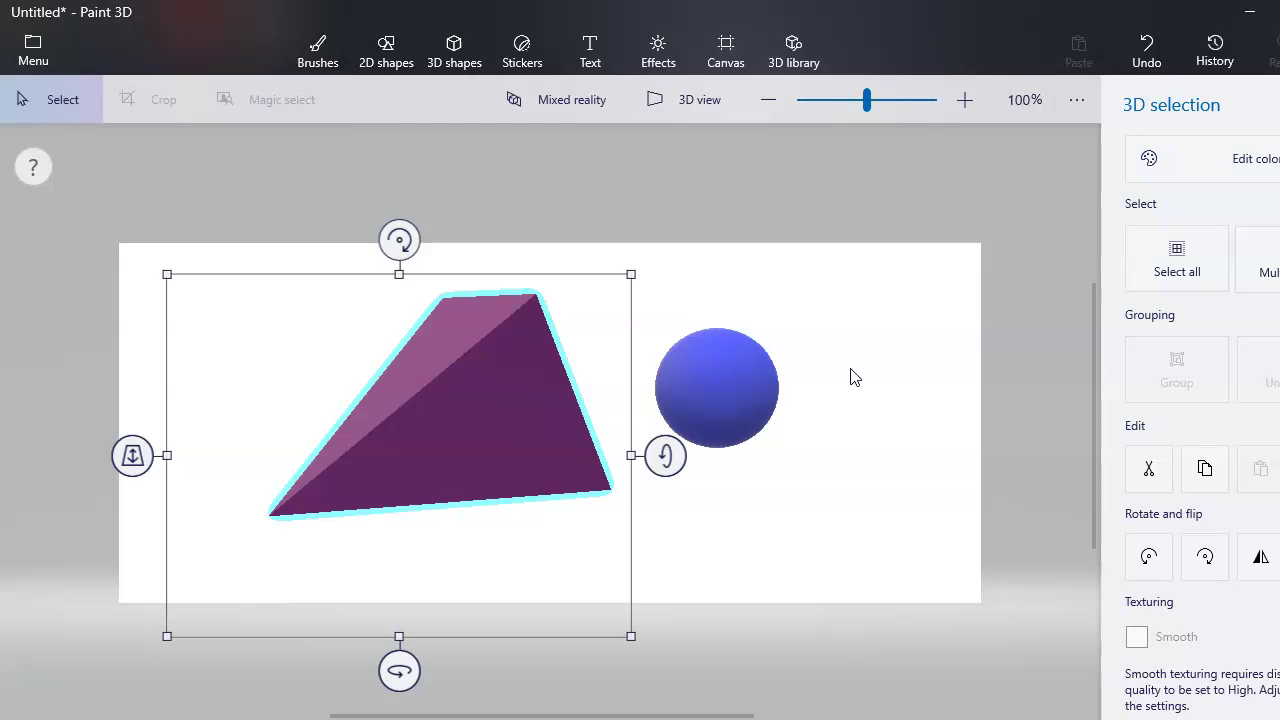
left_click_drag(508, 443, 675, 437)
left_click_drag(762, 371, 706, 396)
left_click_drag(546, 419, 536, 507)
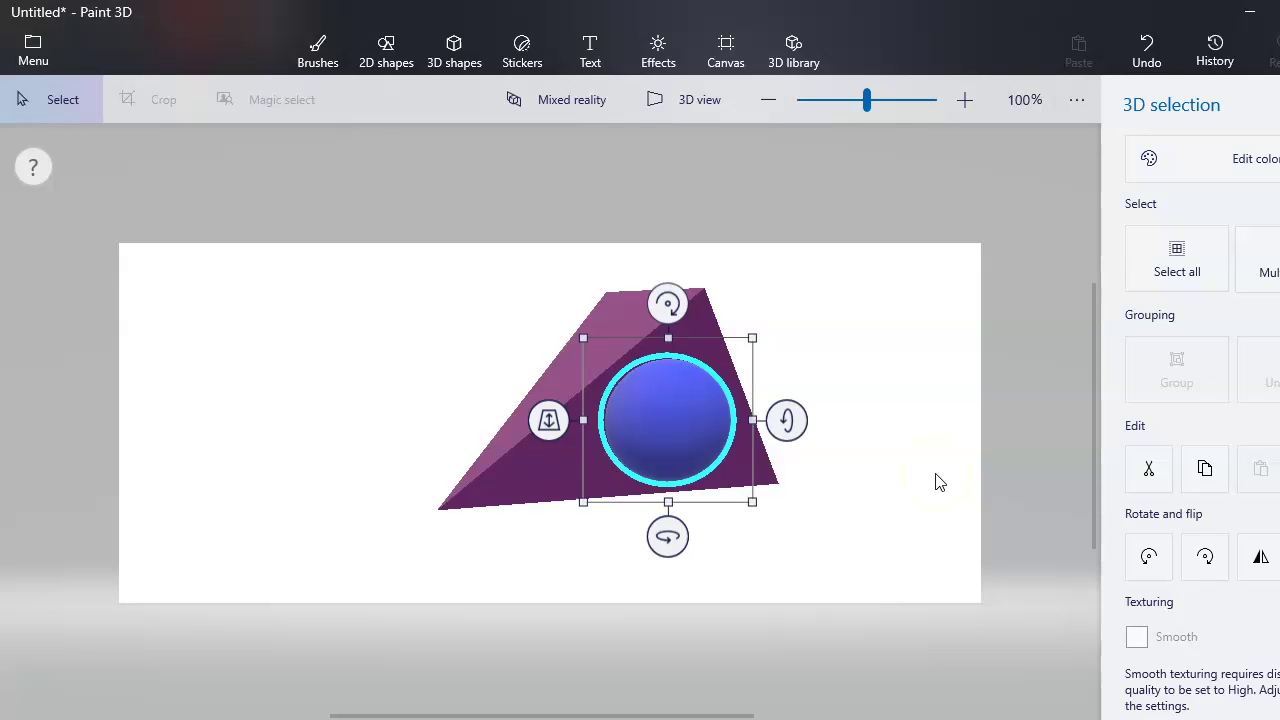
Export the artwork as a PNG image at its original size
left_click(35, 55)
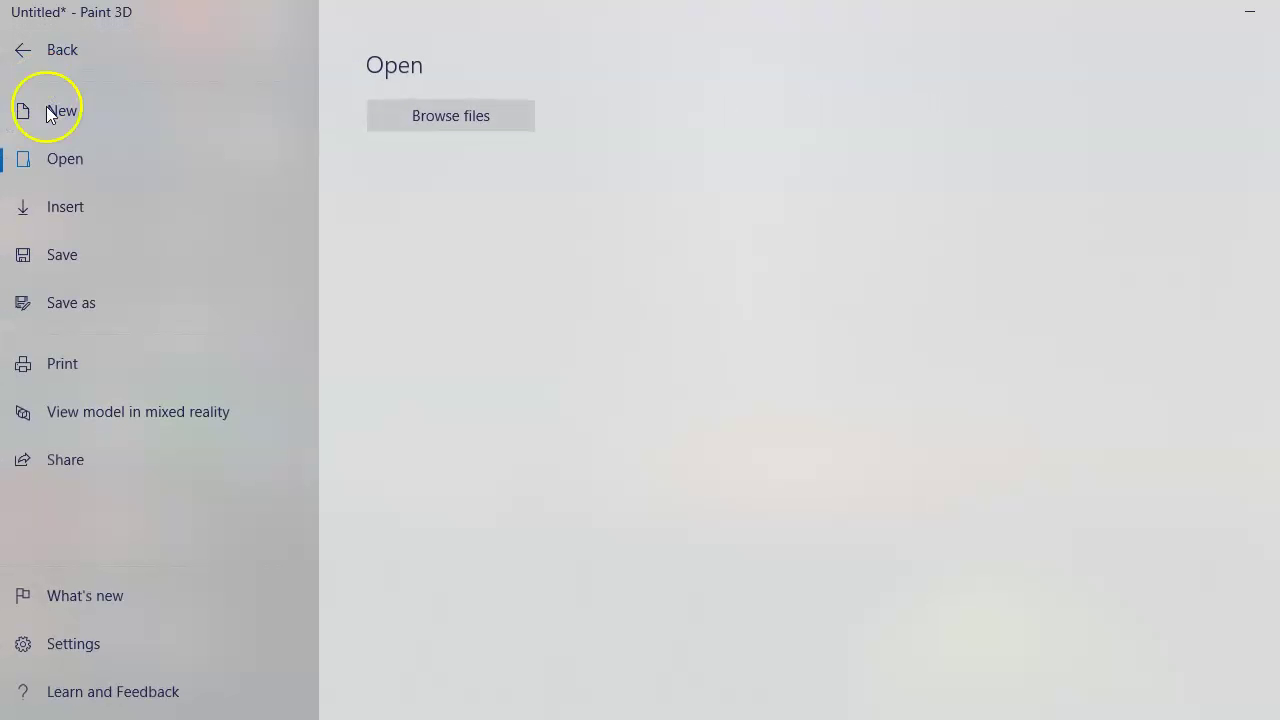
left_click(62, 255)
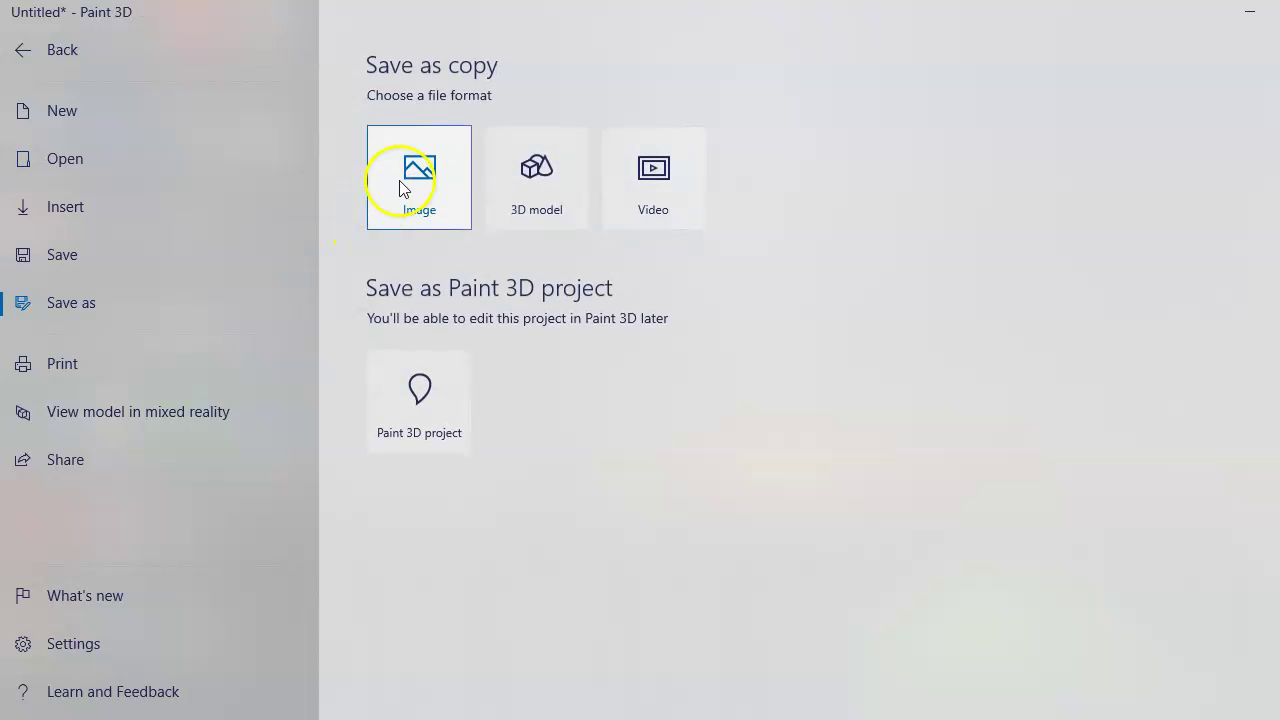
left_click(414, 172)
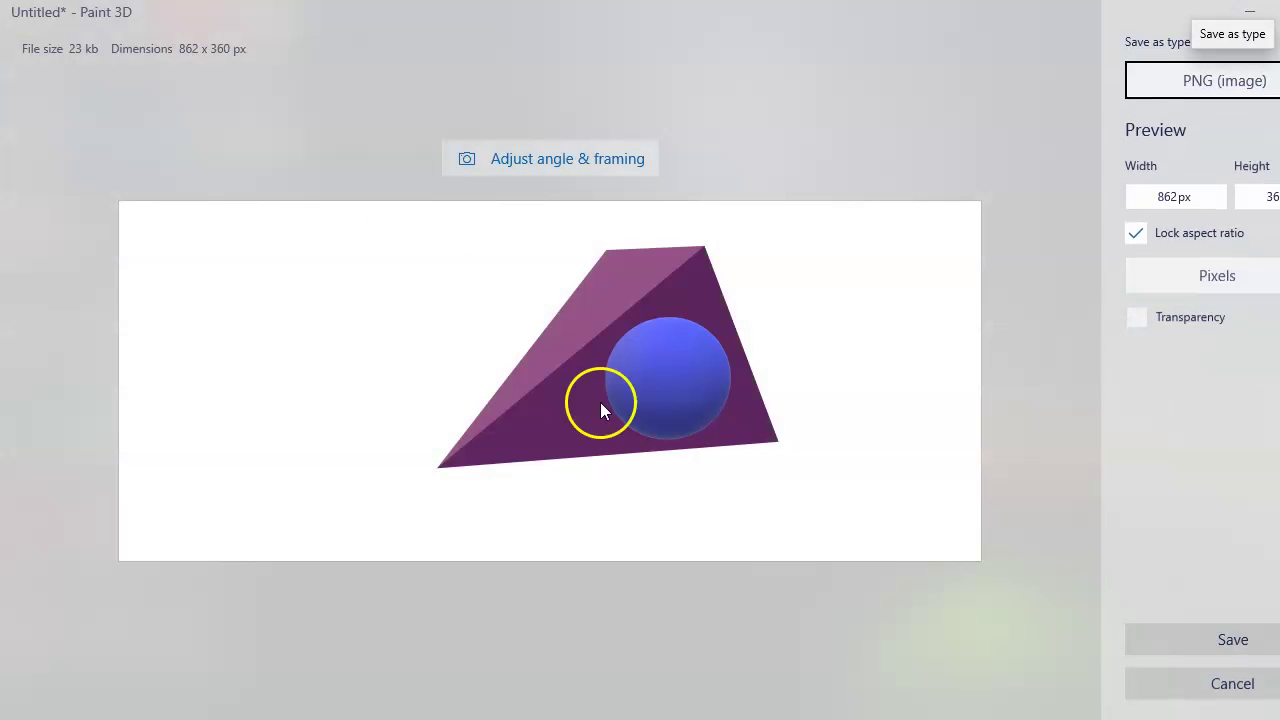
left_click(1245, 642)
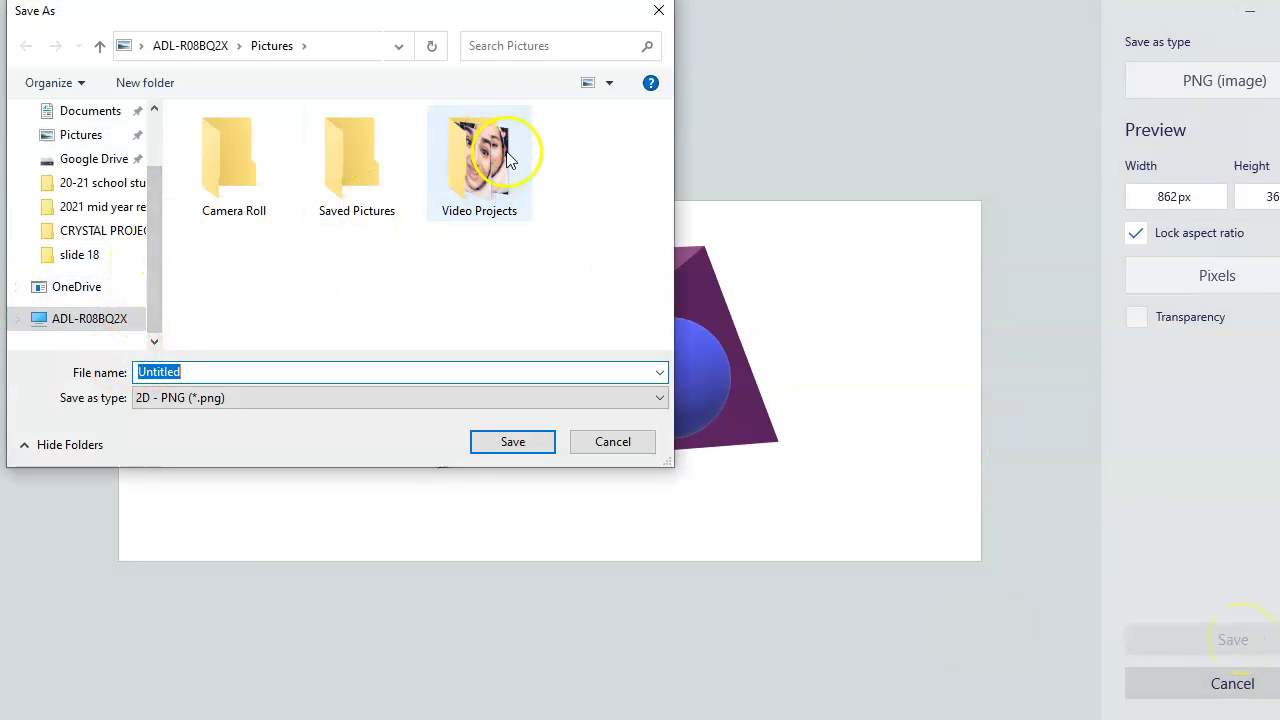
Save the image to the Desktop under the file name Form-SG
left_click_drag(152, 313, 158, 194)
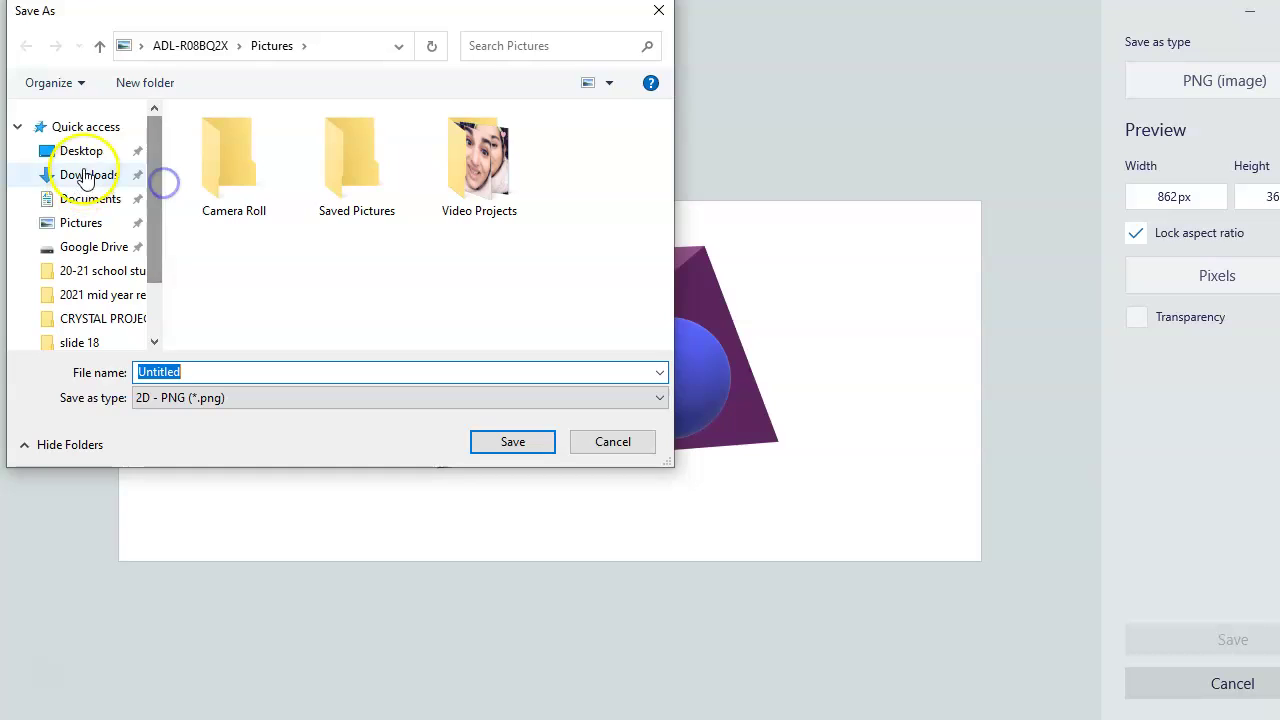
left_click(82, 152)
left_click(83, 373)
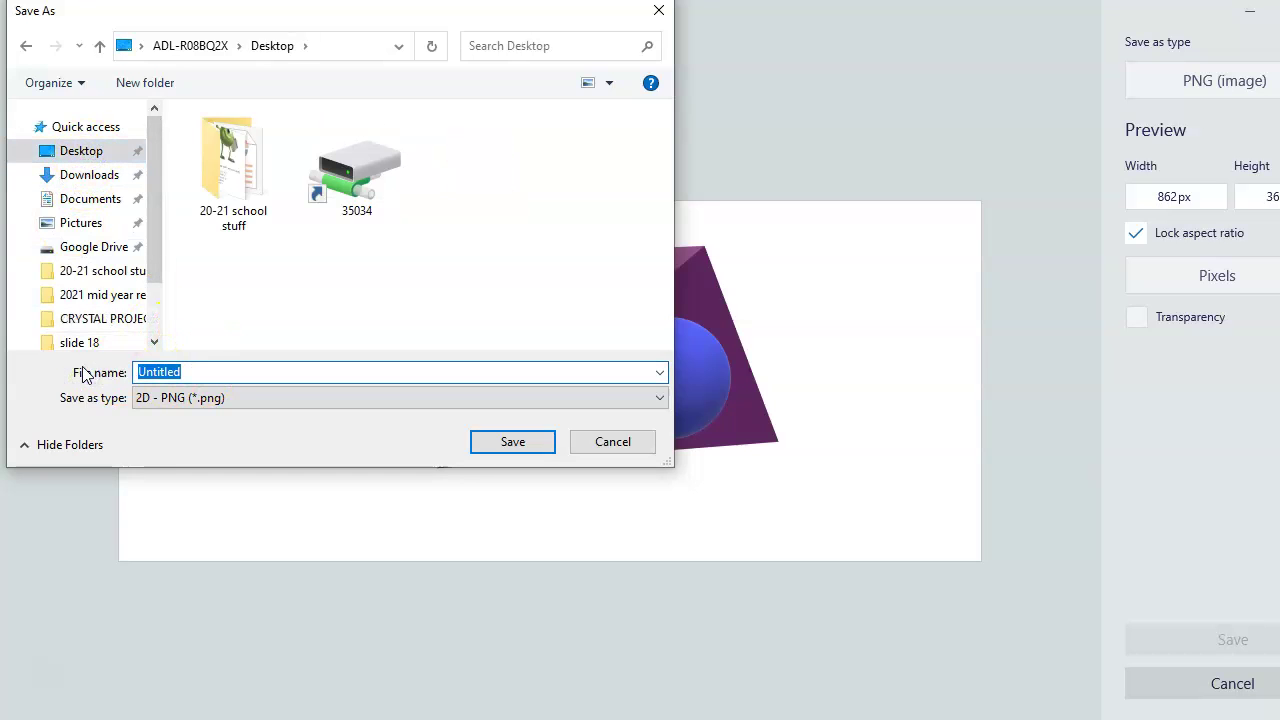
type("Form-")
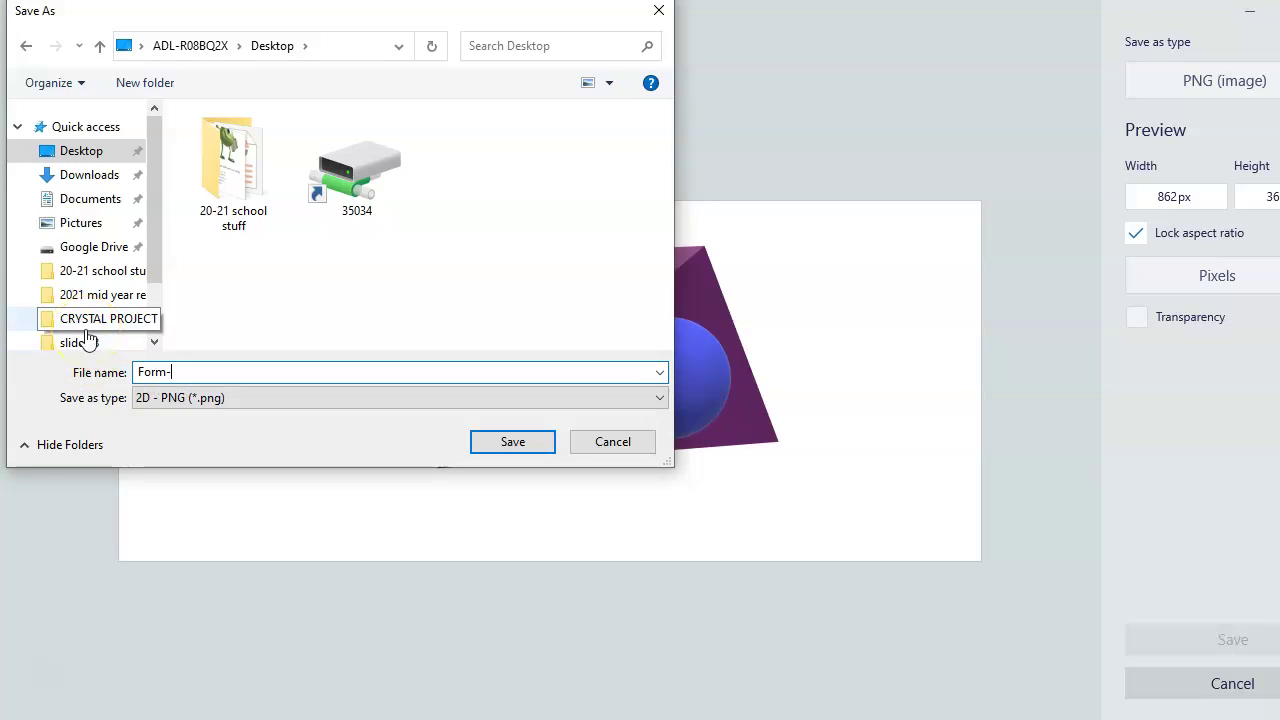
type("SG")
left_click(516, 441)
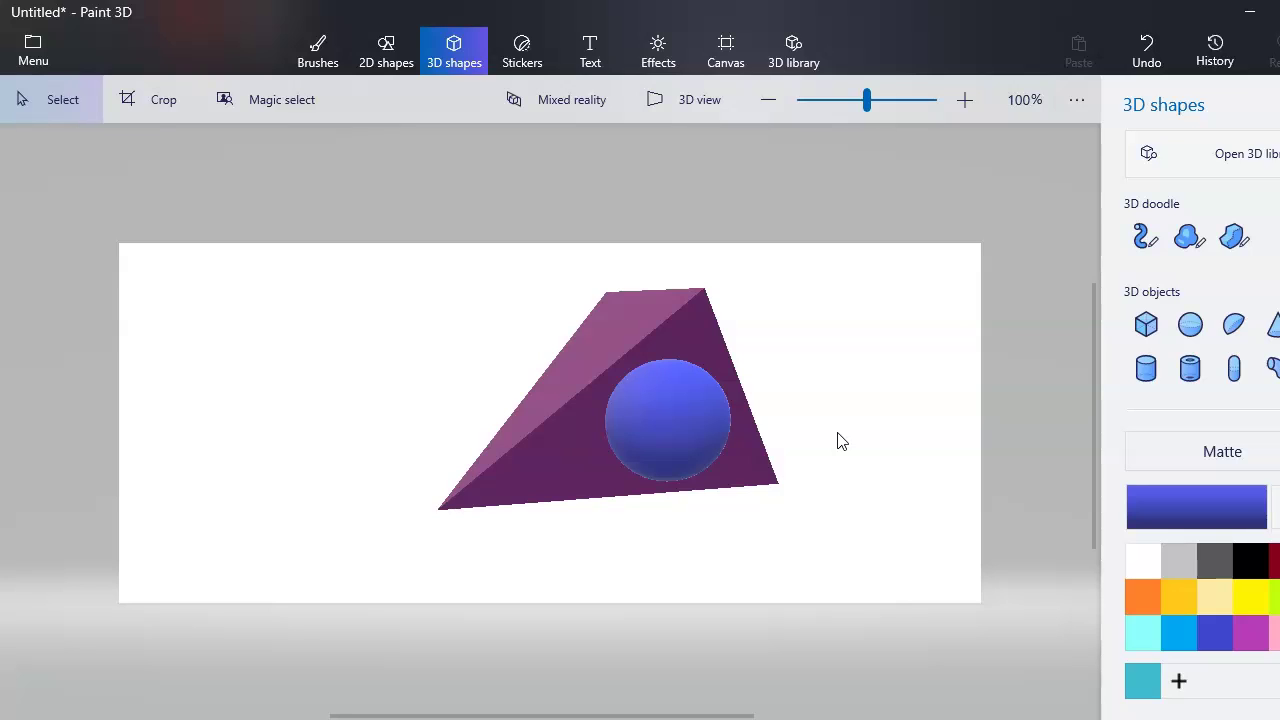
Draw a freeform soft-edge 3D doodle to the left of the pyramid and rotate it about its vertical axis
left_click(1189, 236)
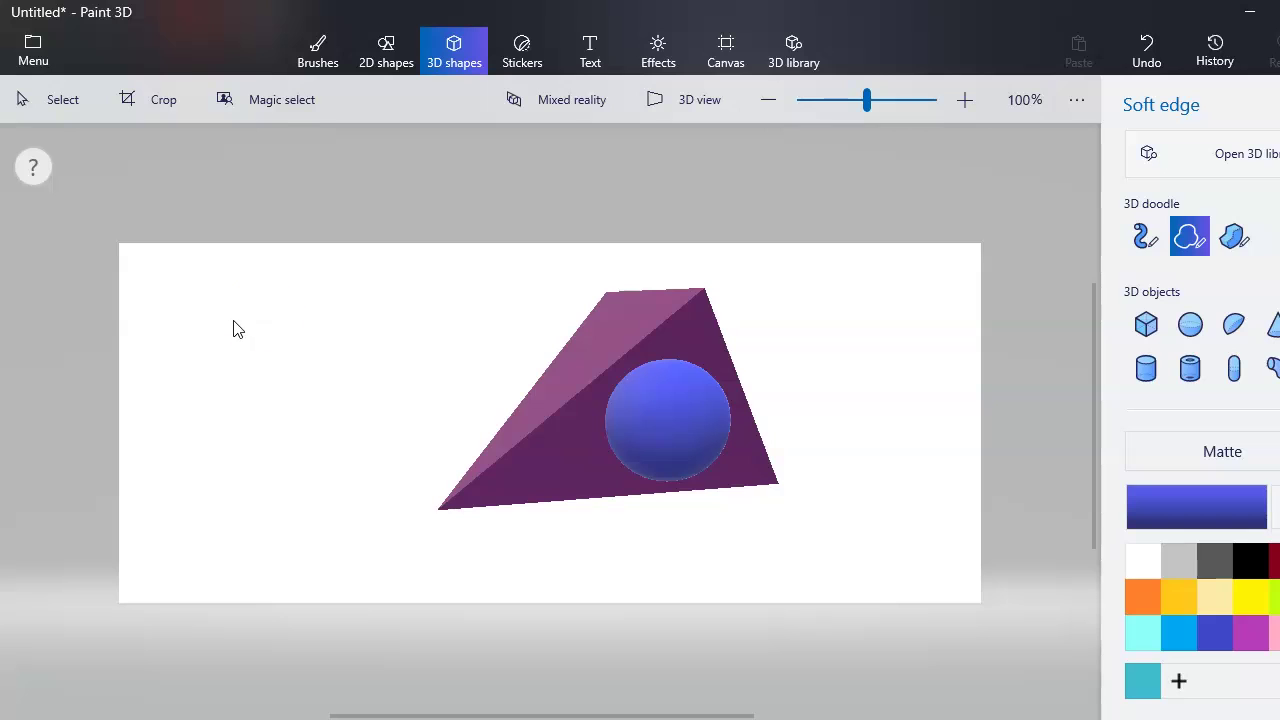
mouse_move(251, 308)
left_mouse_down()
mouse_move(351, 320)
mouse_move(377, 405)
mouse_move(363, 471)
mouse_move(217, 449)
mouse_move(166, 400)
mouse_move(219, 378)
mouse_move(209, 323)
mouse_move(249, 307)
left_mouse_up()
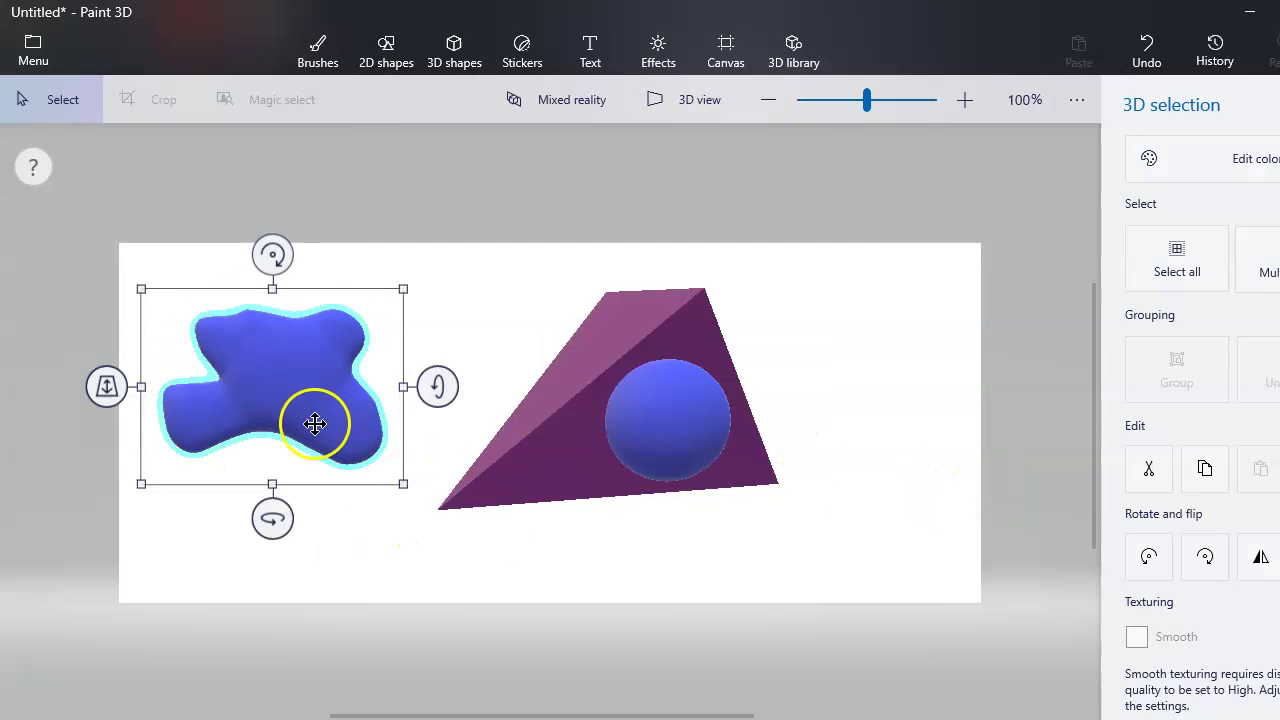
left_click_drag(272, 518, 486, 460)
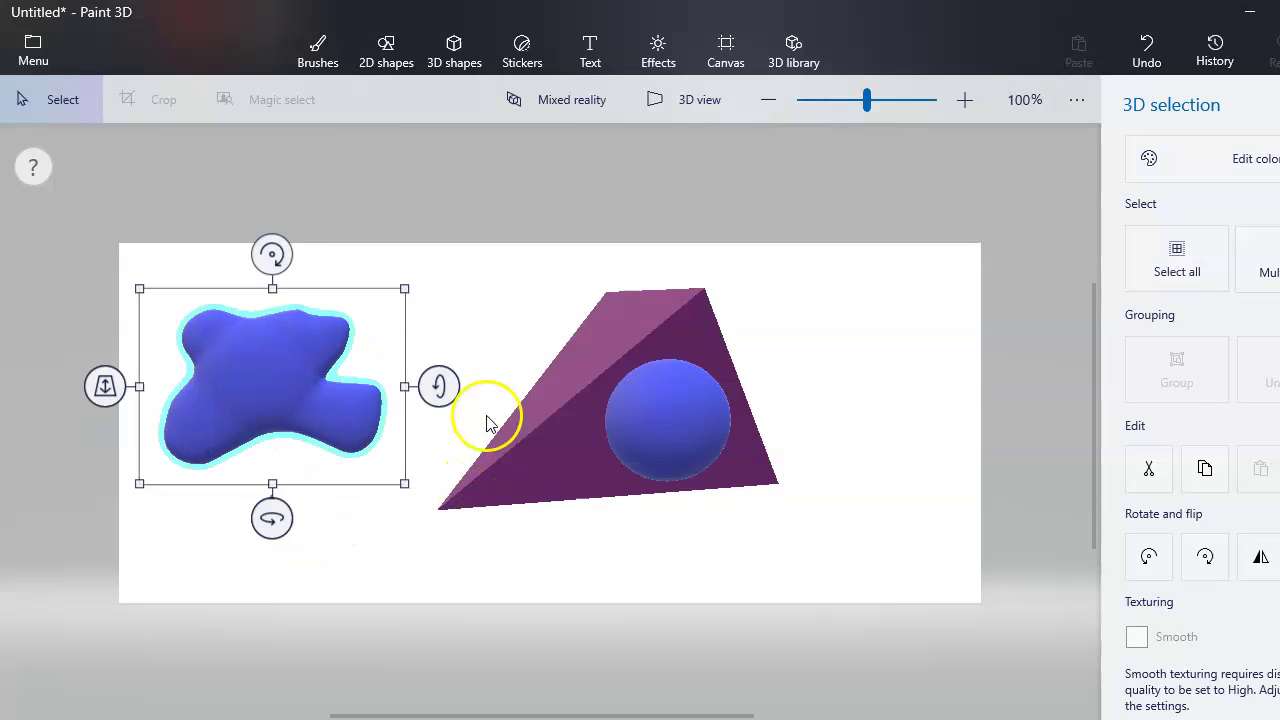
Flip the doodle about its horizontal axis, spin it in the canvas plane, and place it partly behind the pyramid's left corner by adjusting its depth
left_click_drag(440, 381, 443, 480)
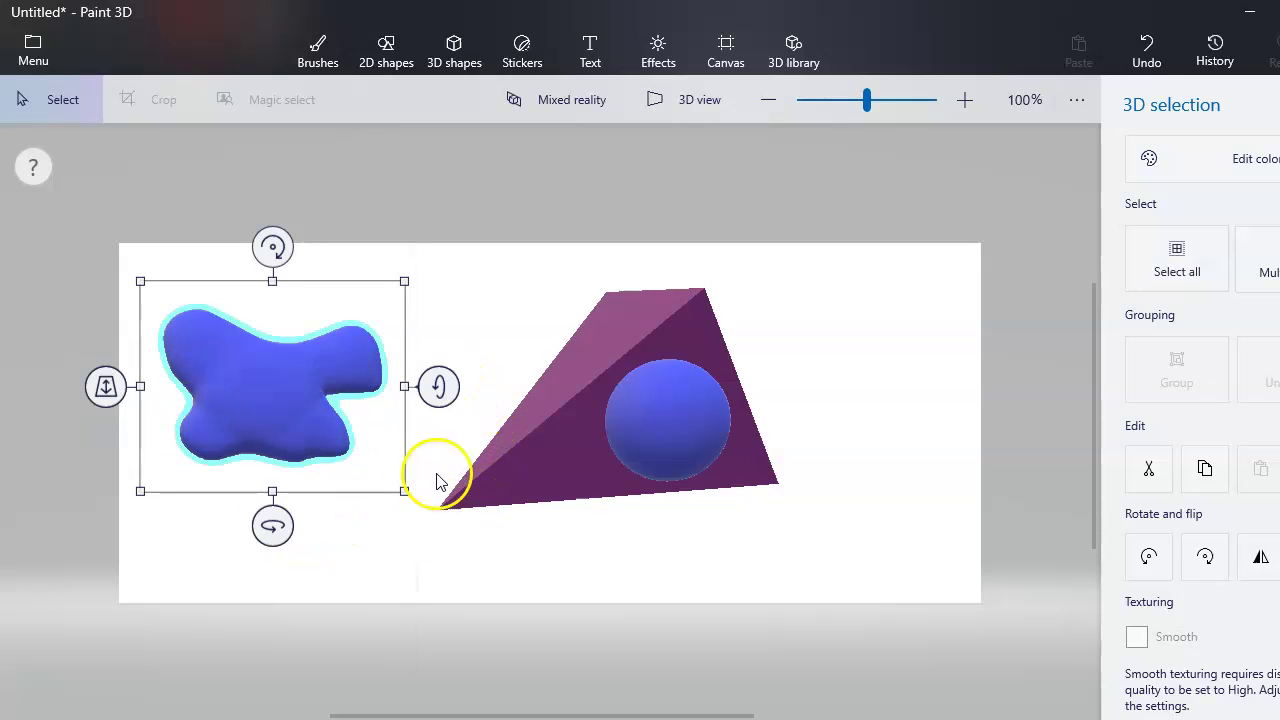
left_click_drag(272, 246, 412, 364)
left_click_drag(286, 374, 466, 406)
left_click_drag(346, 423, 353, 531)
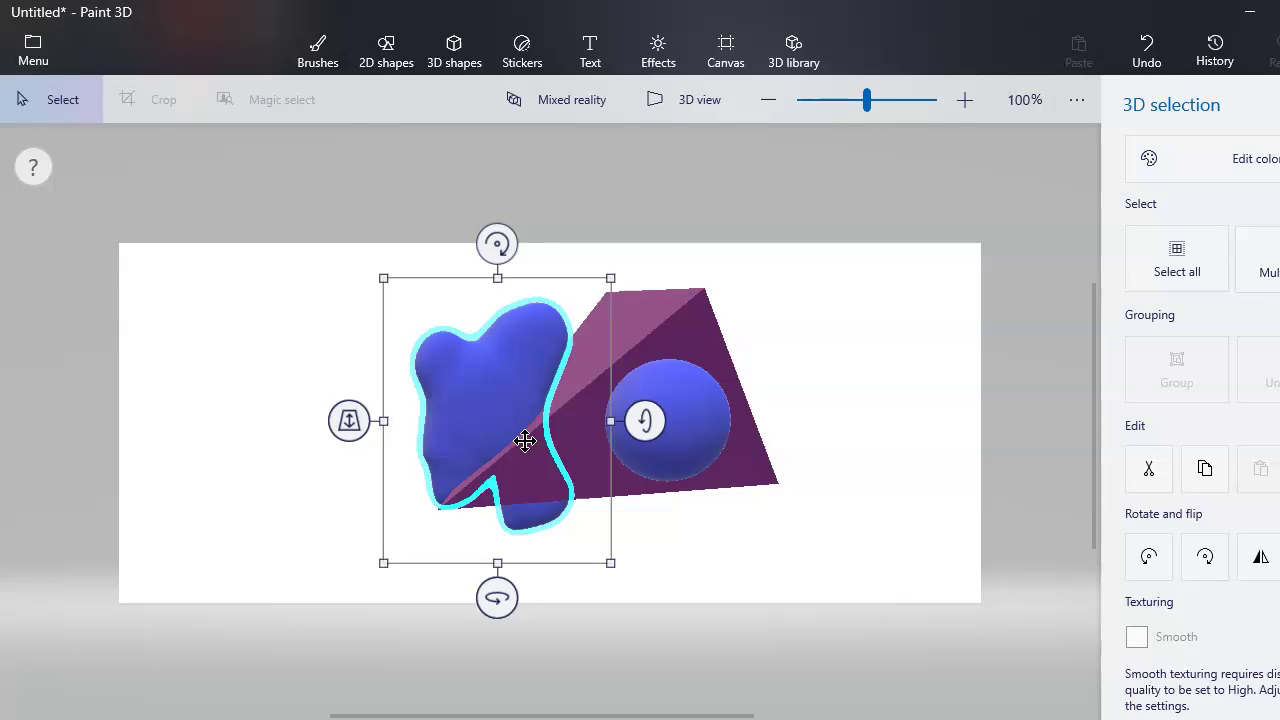
View the composition in mixed reality in 3D Viewer, turn mixed reality off, and examine the model from several angles
left_click(565, 107)
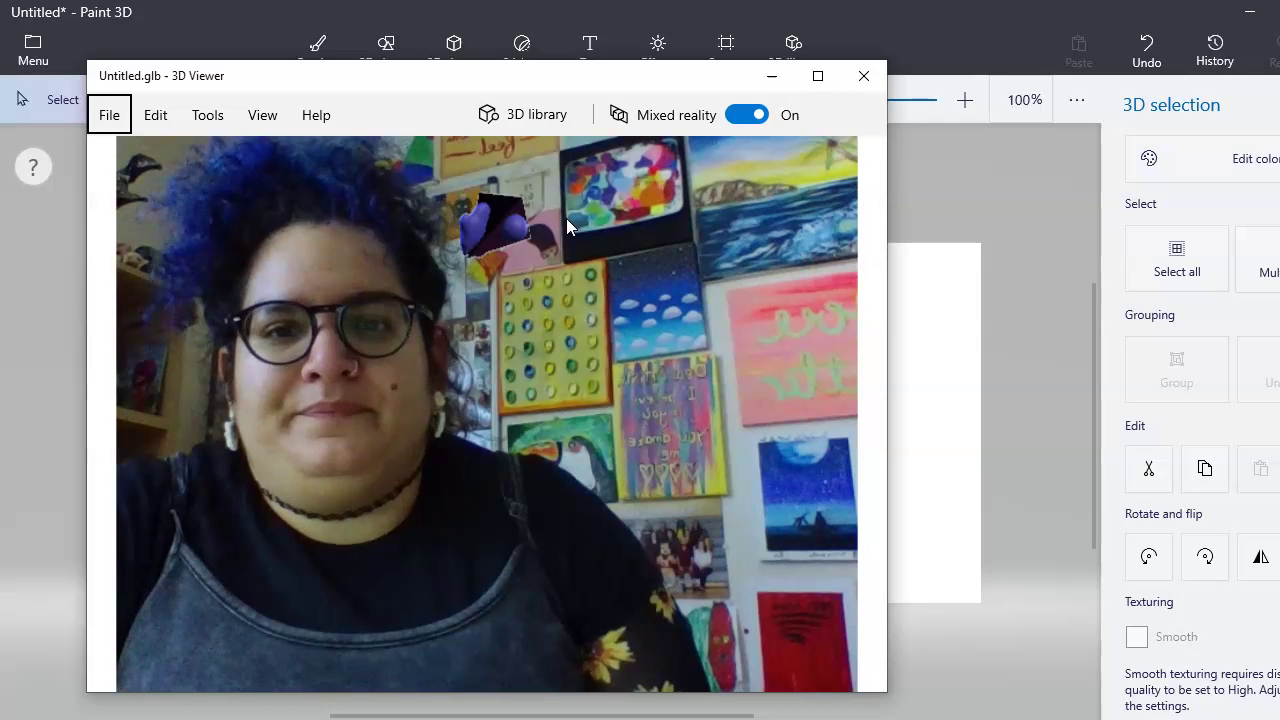
left_click(757, 119)
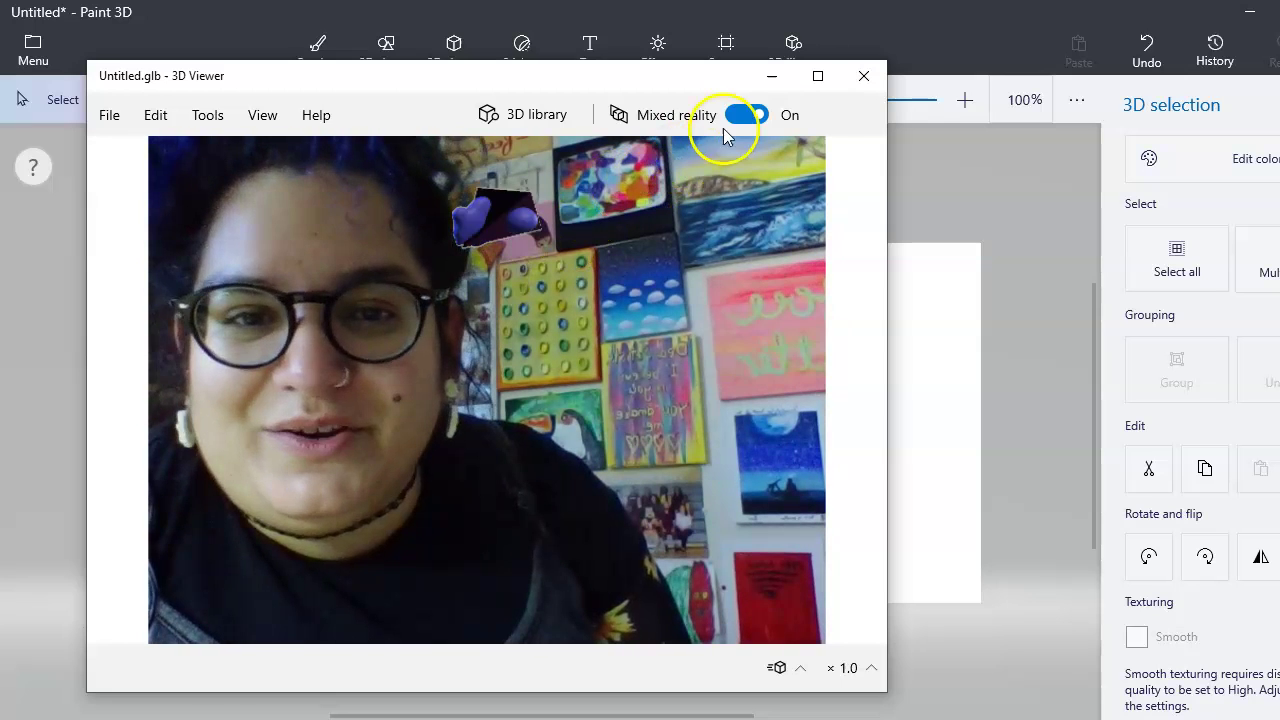
left_click(745, 114)
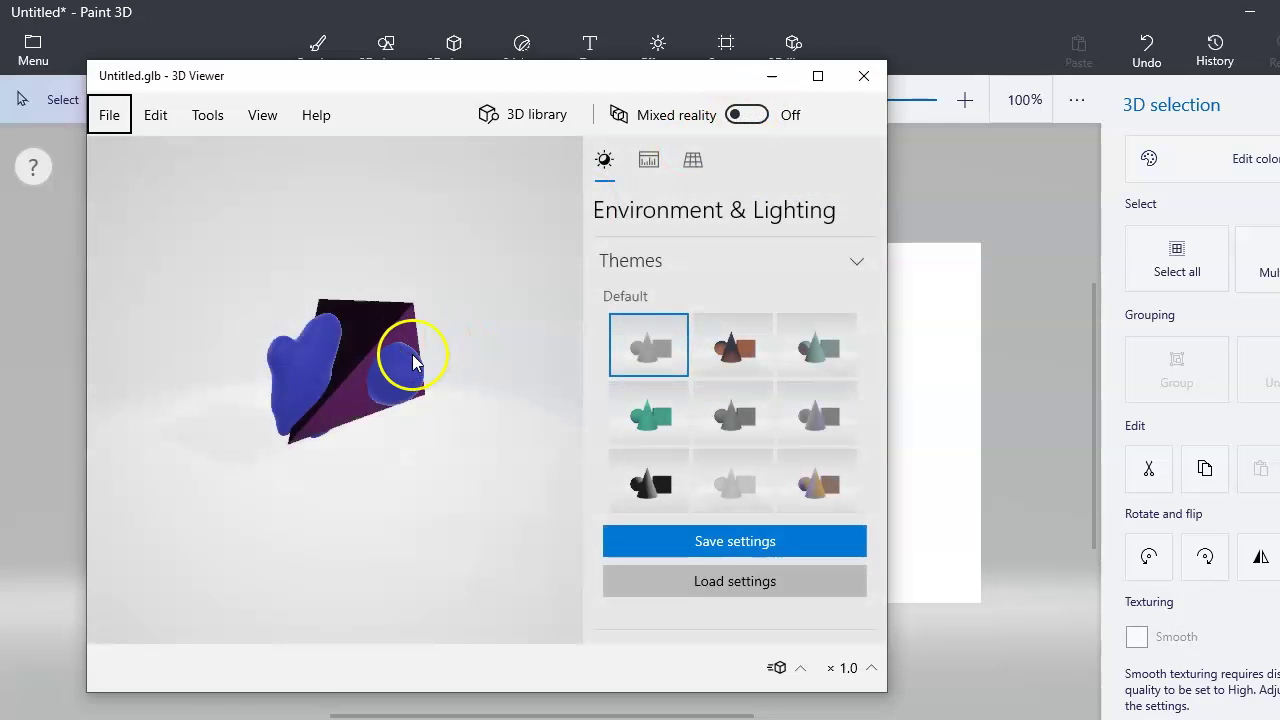
left_click_drag(393, 370, 59, 268)
left_click_drag(110, 318, 214, 471)
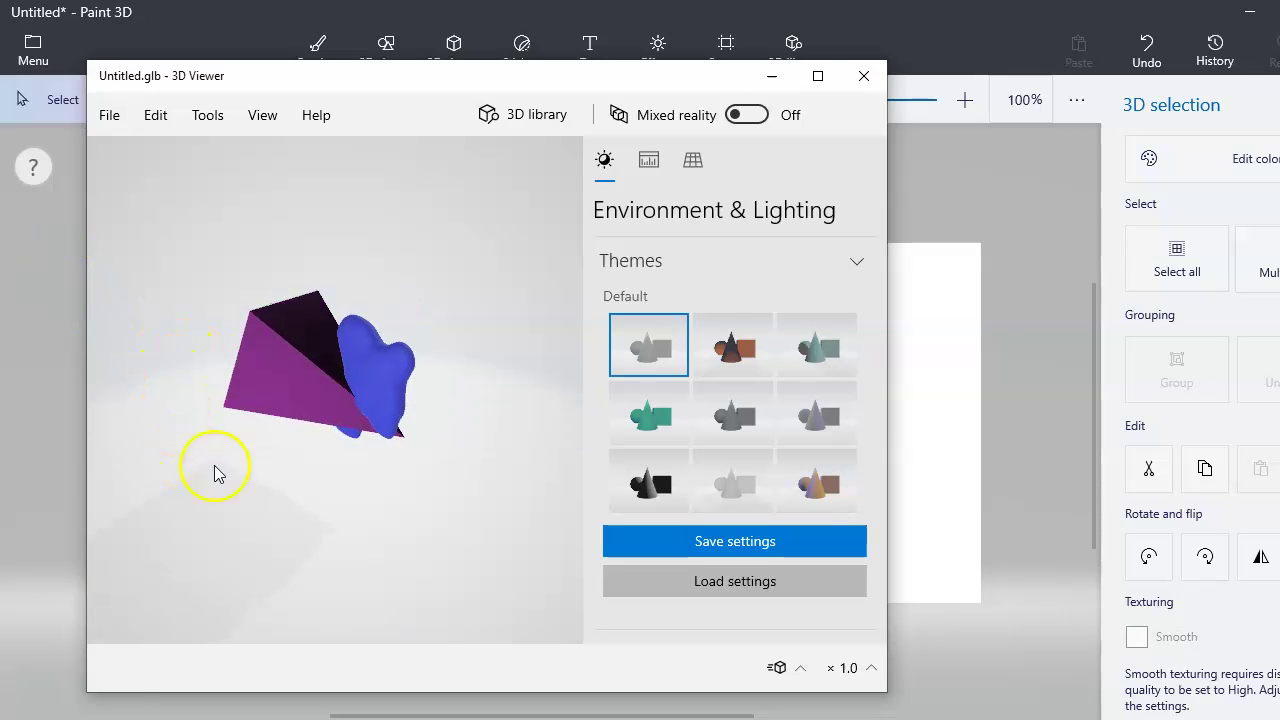
Preview the model under several default lighting themes, examine it from different sides under the purple-and-orange theme, and return to Paint 3D
left_click(653, 432)
left_click(730, 345)
left_click(837, 358)
left_click(820, 414)
left_click(820, 481)
left_click_drag(323, 414, 107, 395)
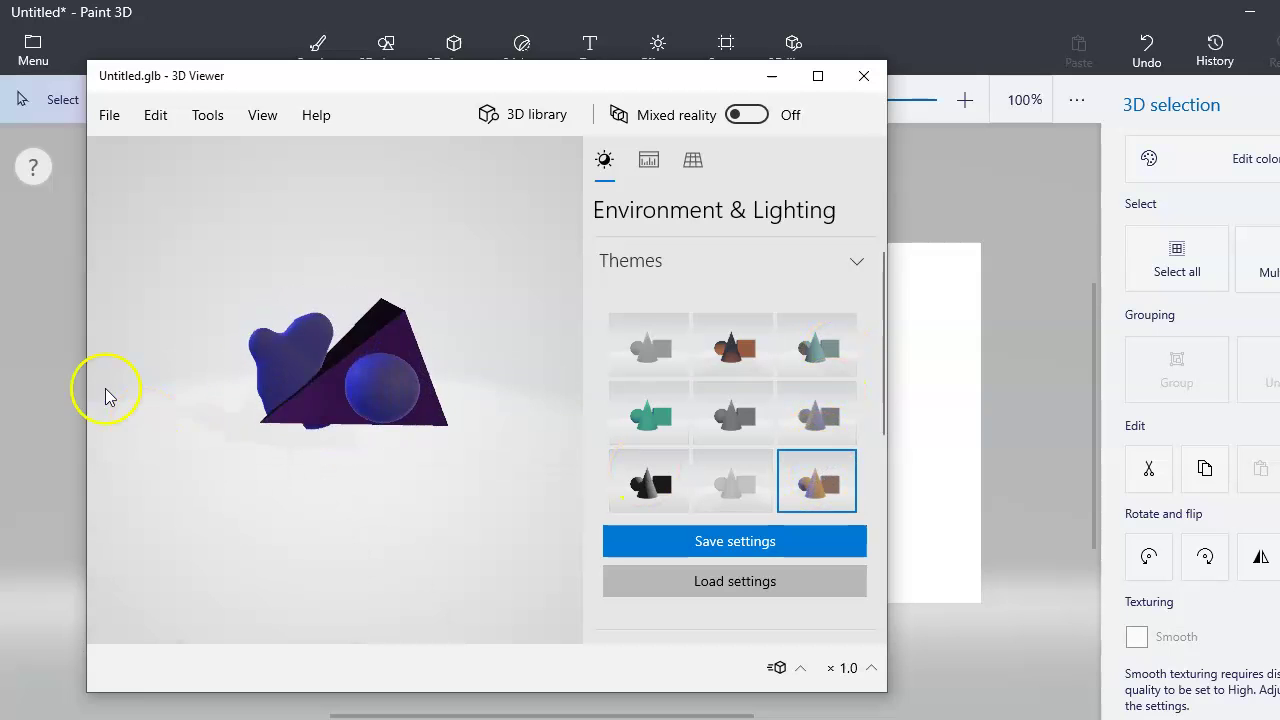
left_click_drag(320, 377, 396, 508)
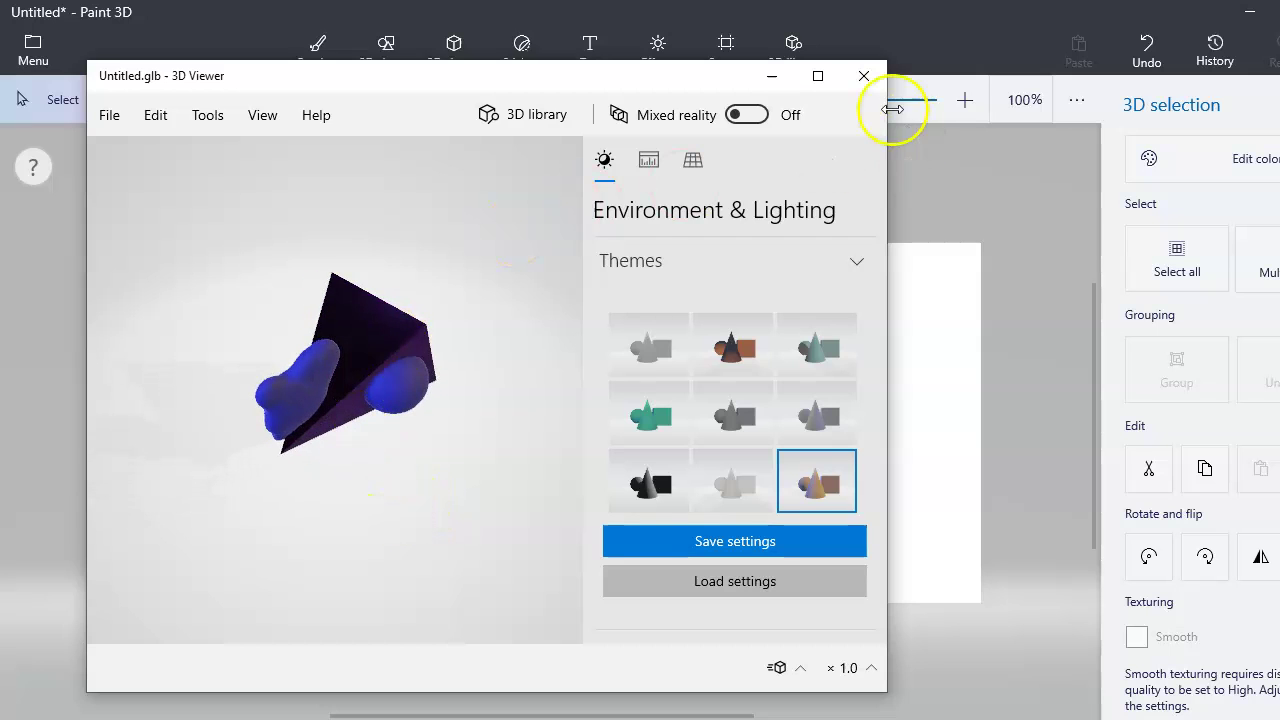
left_click(864, 76)
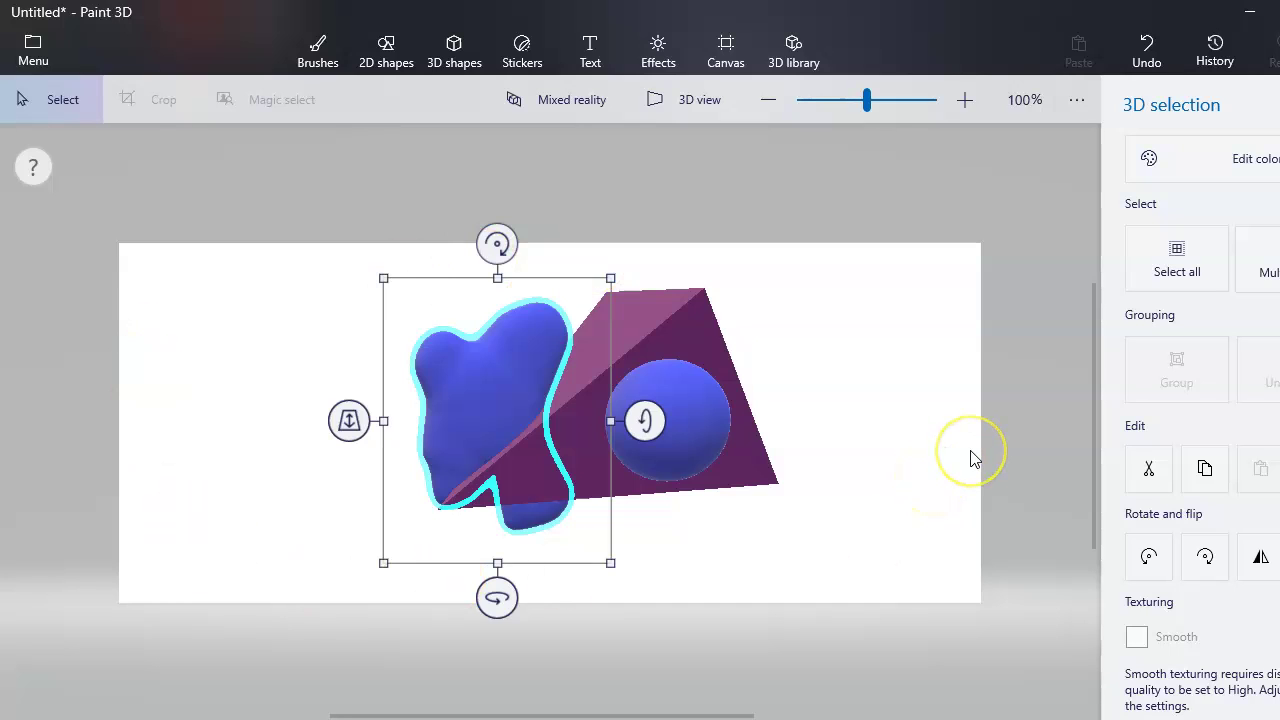
Export the composition with the doodle as a PNG image at its original size to the Desktop
left_click(30, 52)
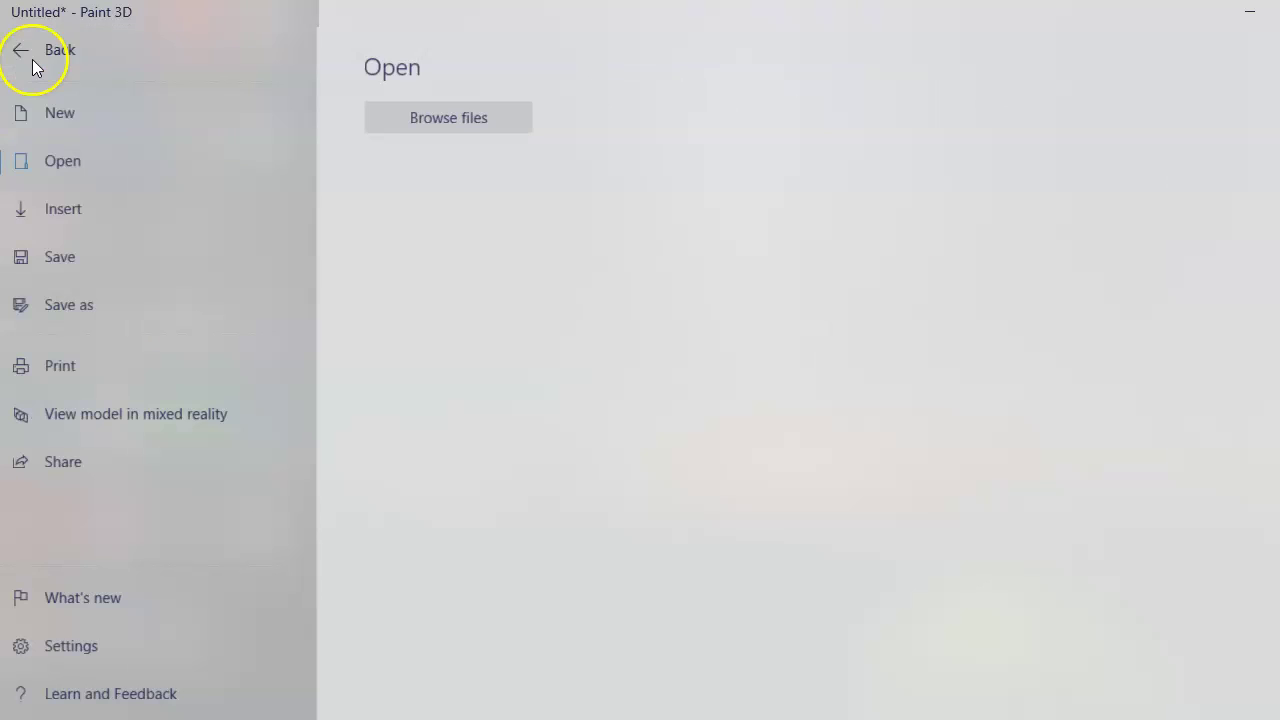
left_click(106, 250)
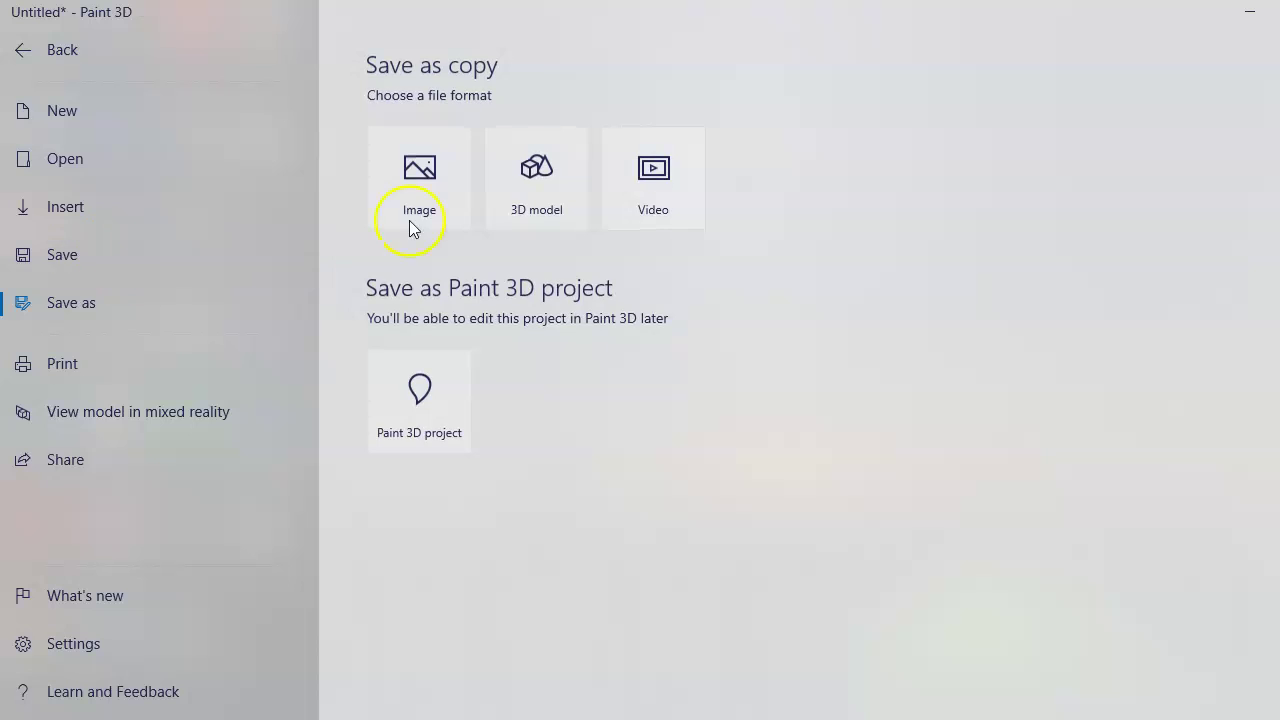
left_click(424, 188)
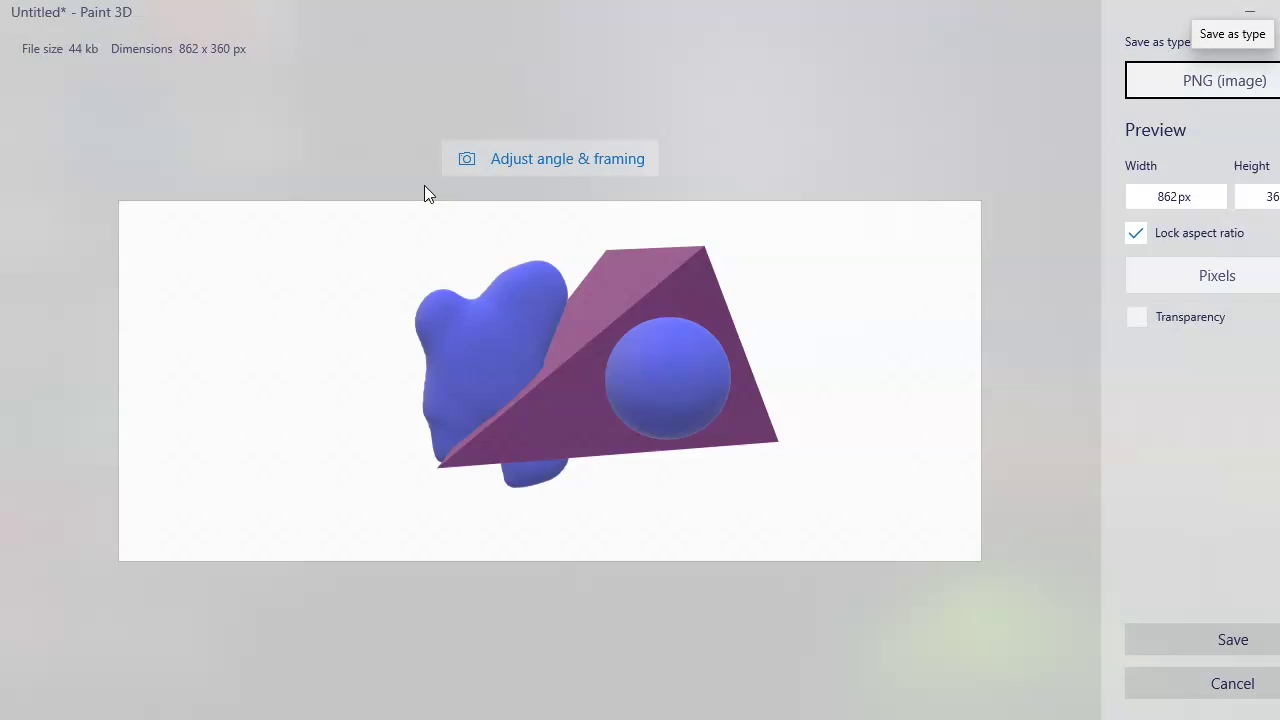
left_click(1265, 647)
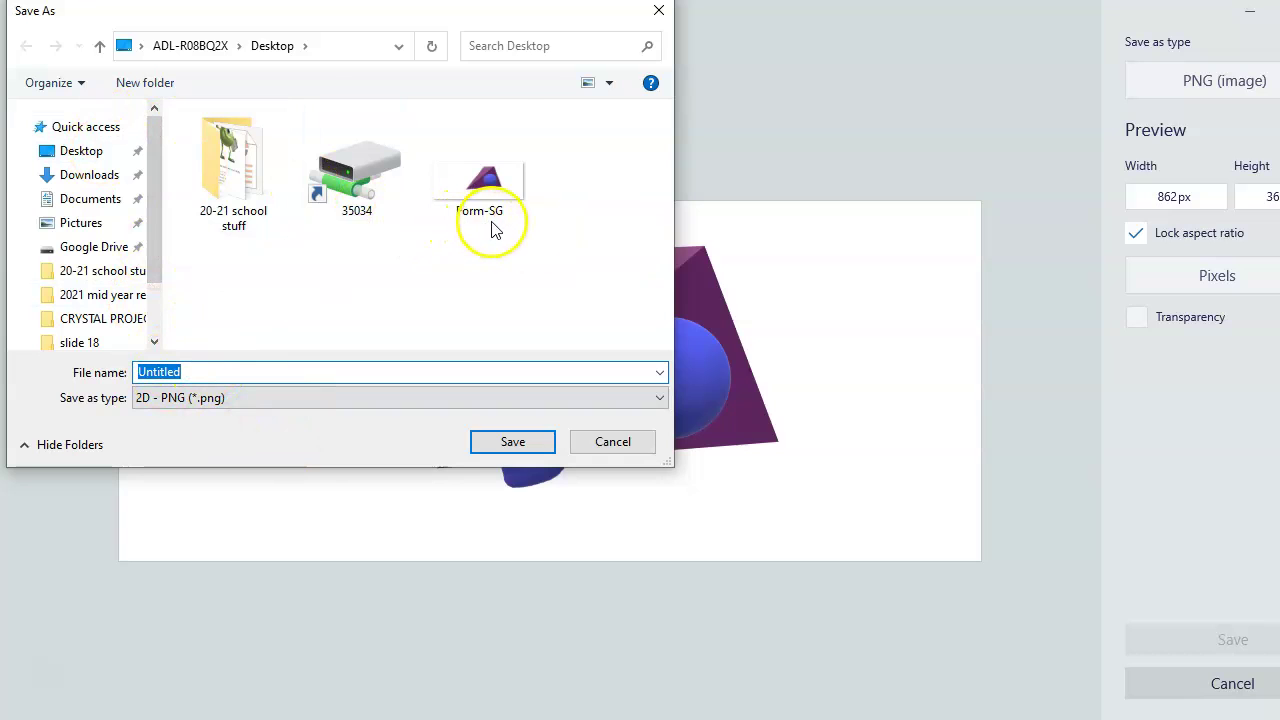
left_click(527, 442)
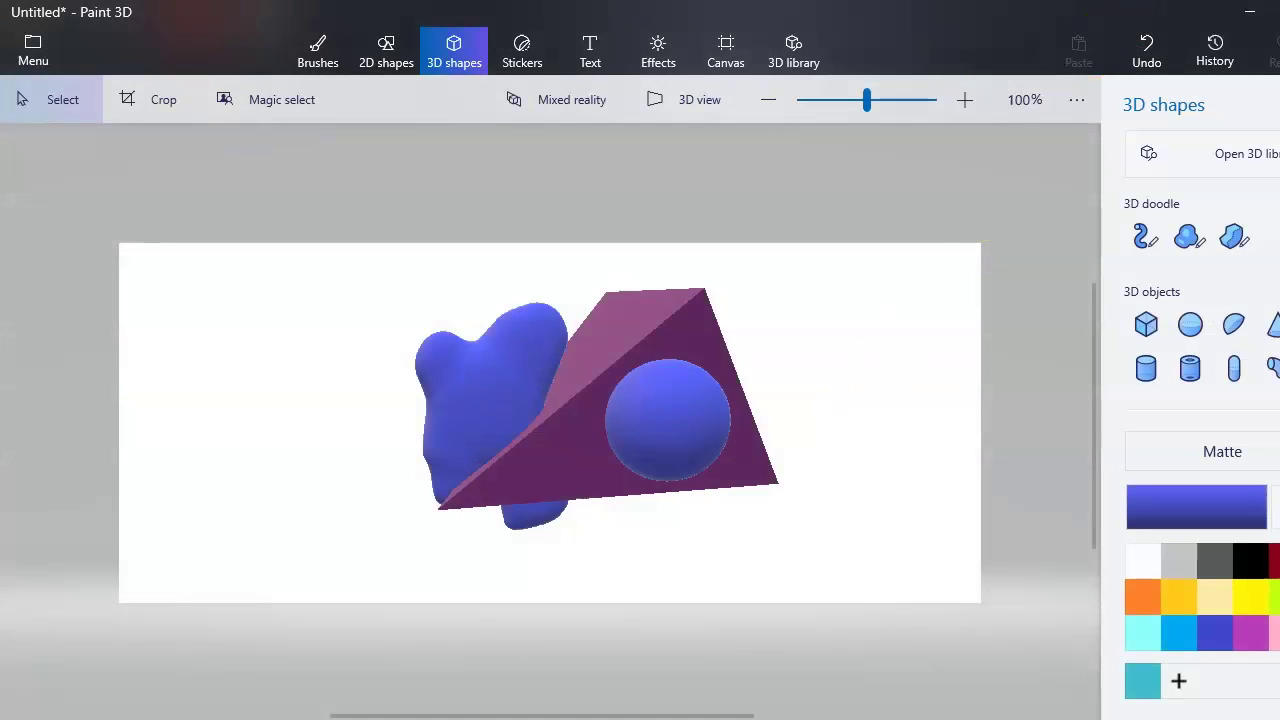
Start closing Paint 3D and cancel at the save prompt to keep the project open
left_click(1279, 12)
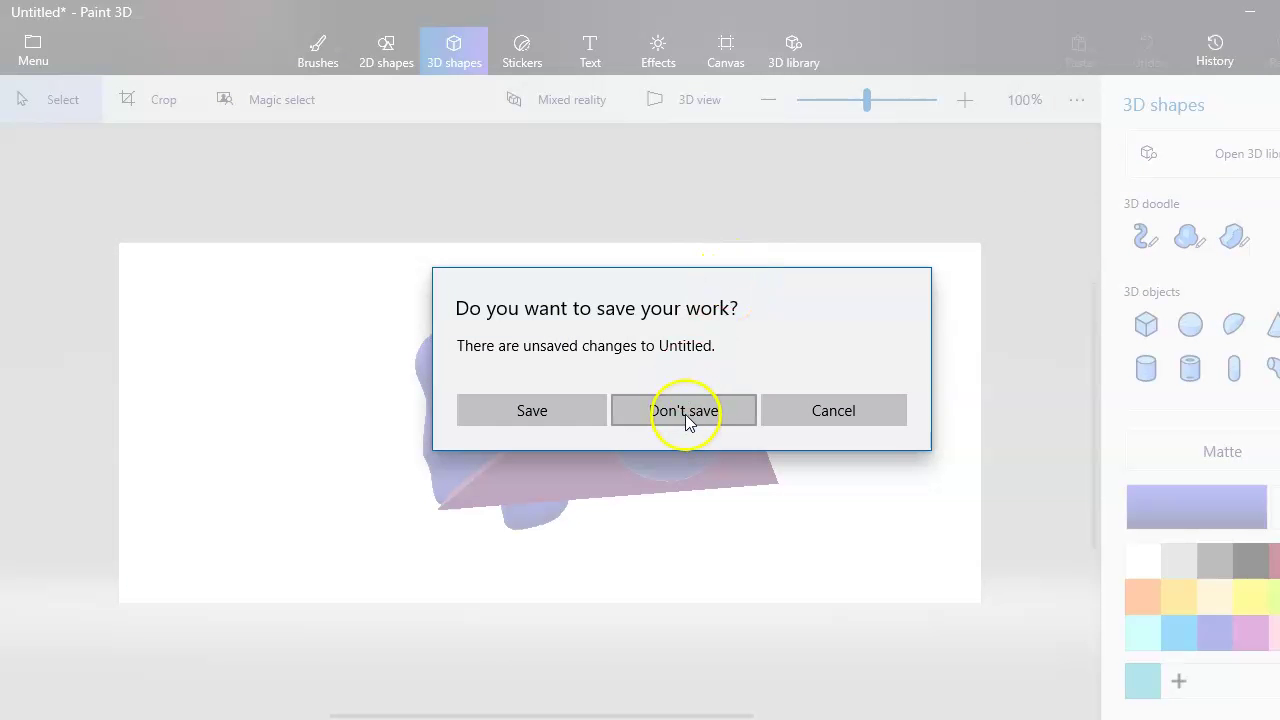
left_click(830, 420)
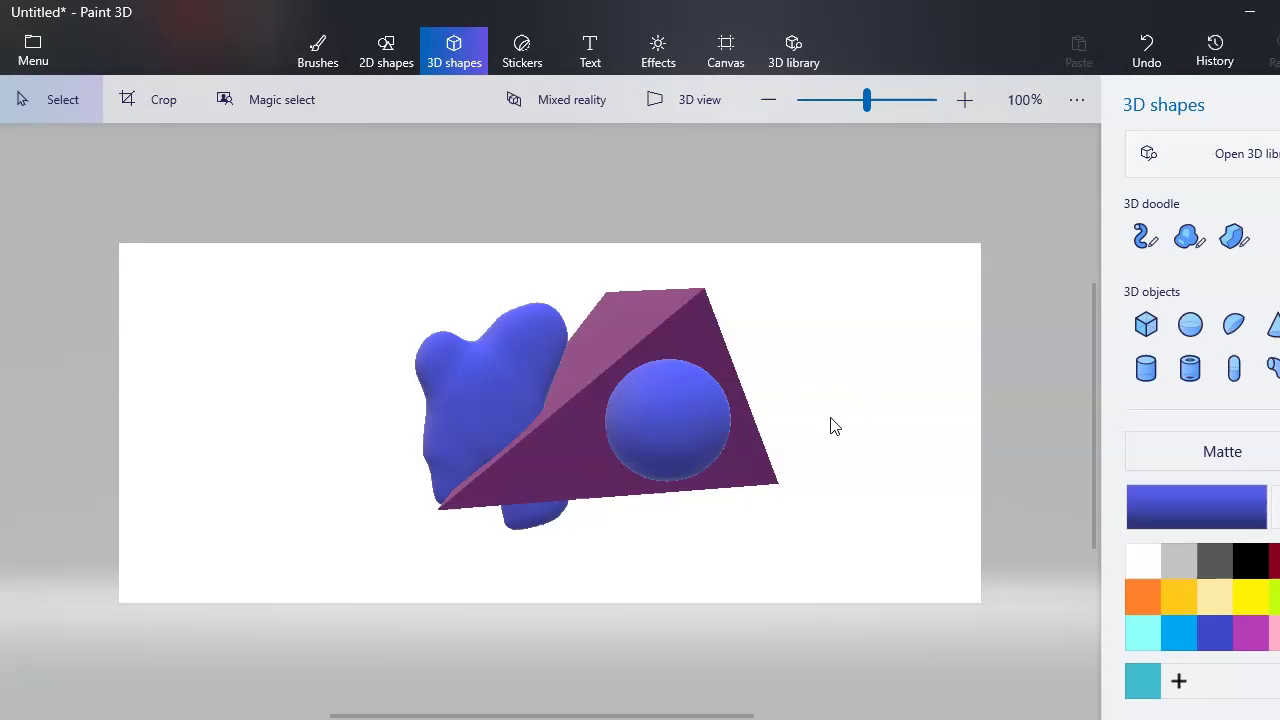